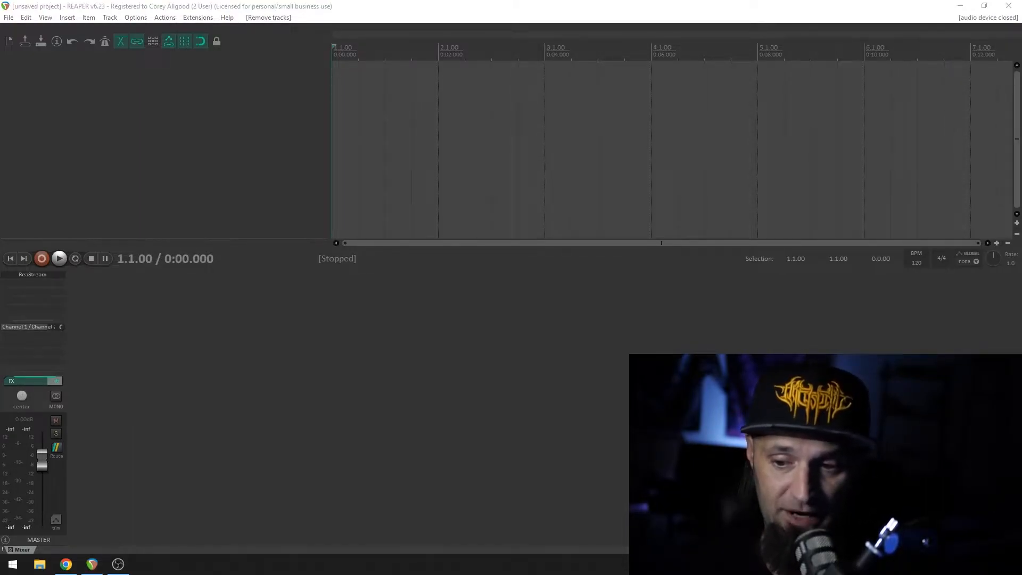
# Check the audio interface's status and ASIO buffer settings in the UMC Control Panel, and close it
pyautogui.moveTo(336, 148); pyautogui.dragTo(367, 150)
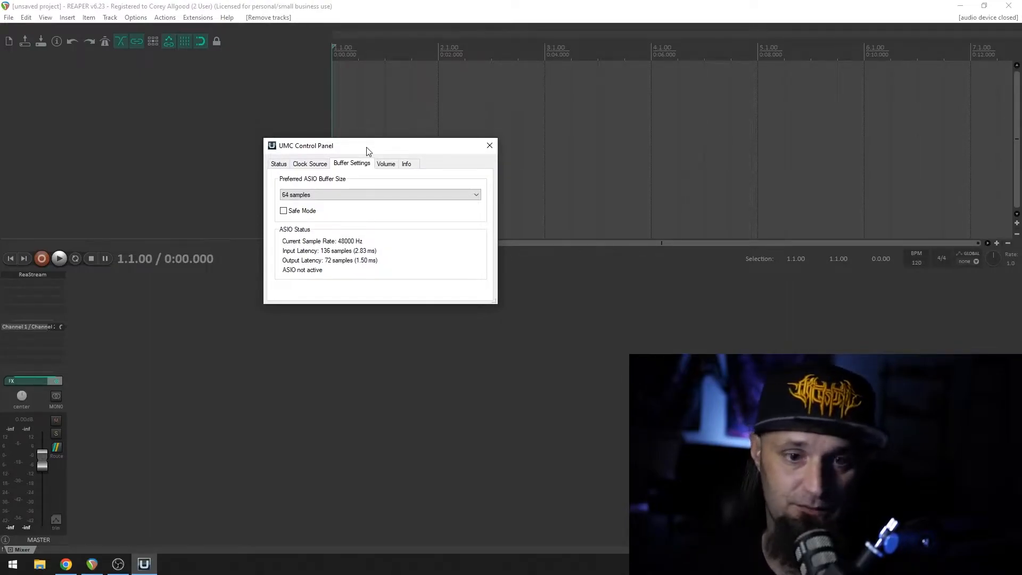
pyautogui.click(281, 164)
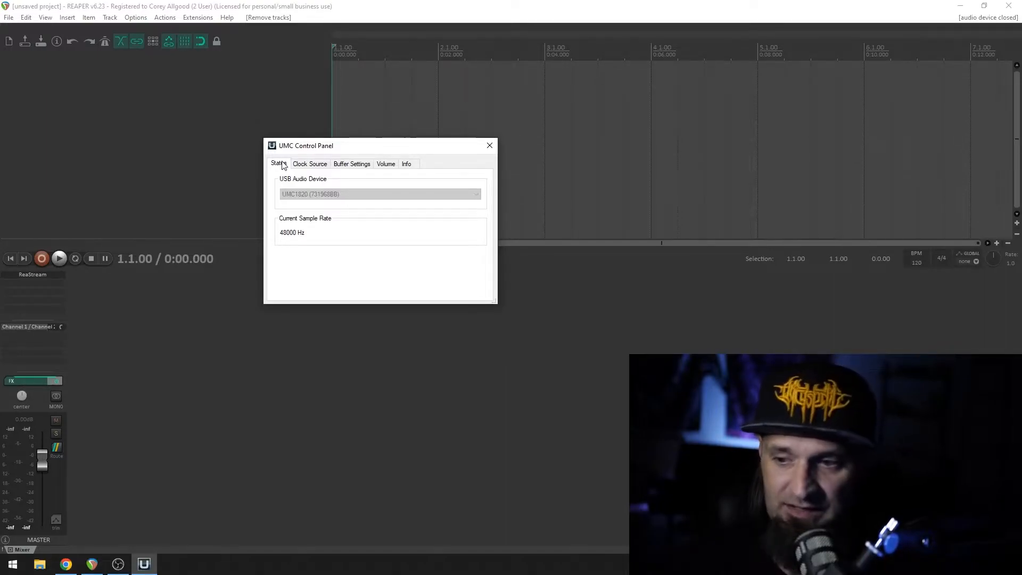
pyautogui.click(360, 168)
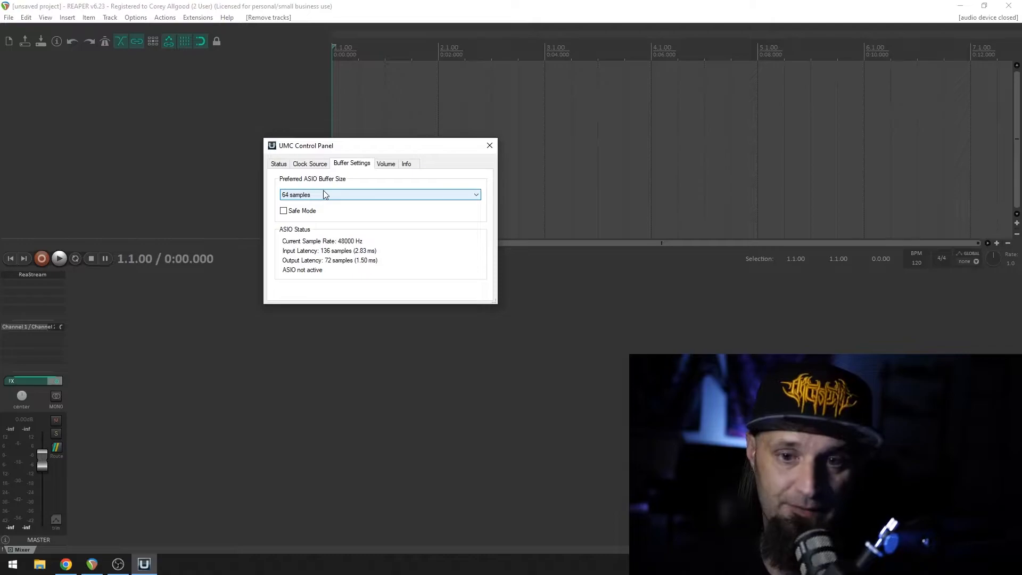
pyautogui.click(490, 146)
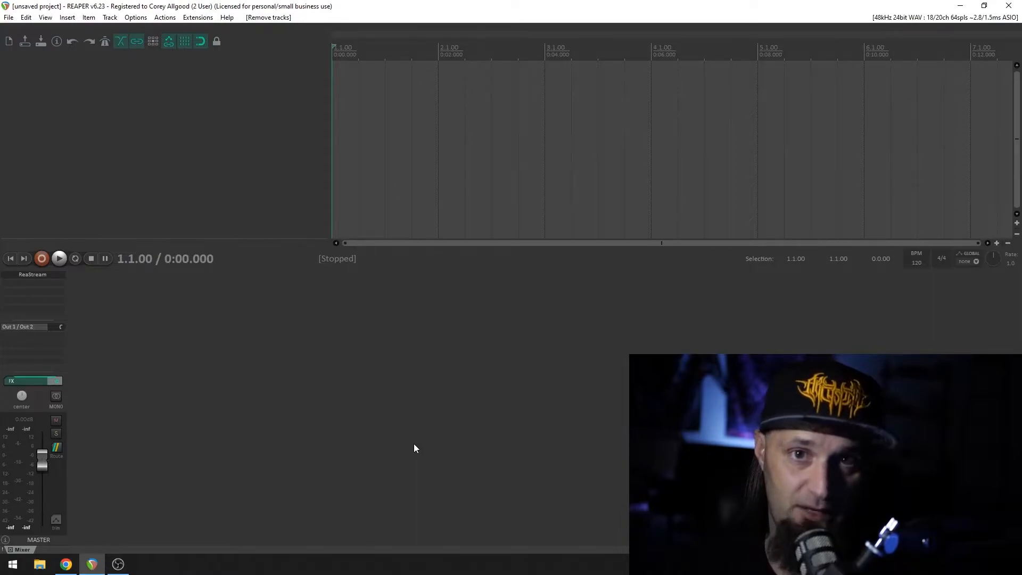
# Open the audio device preferences and review the available audio systems, keeping ASIO
pyautogui.click(136, 18)
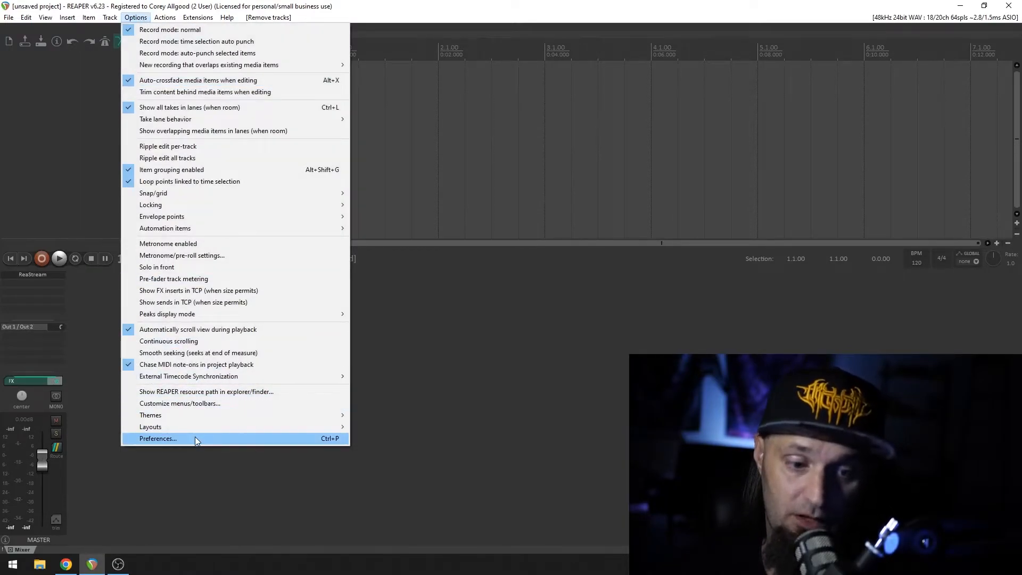
pyautogui.click(171, 438)
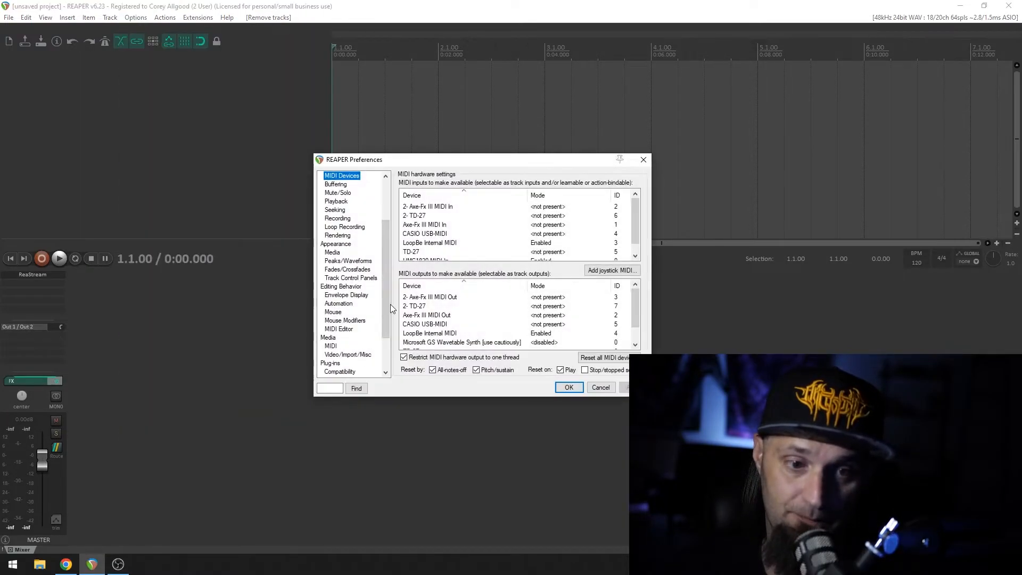
pyautogui.scroll(3, 383, 278)
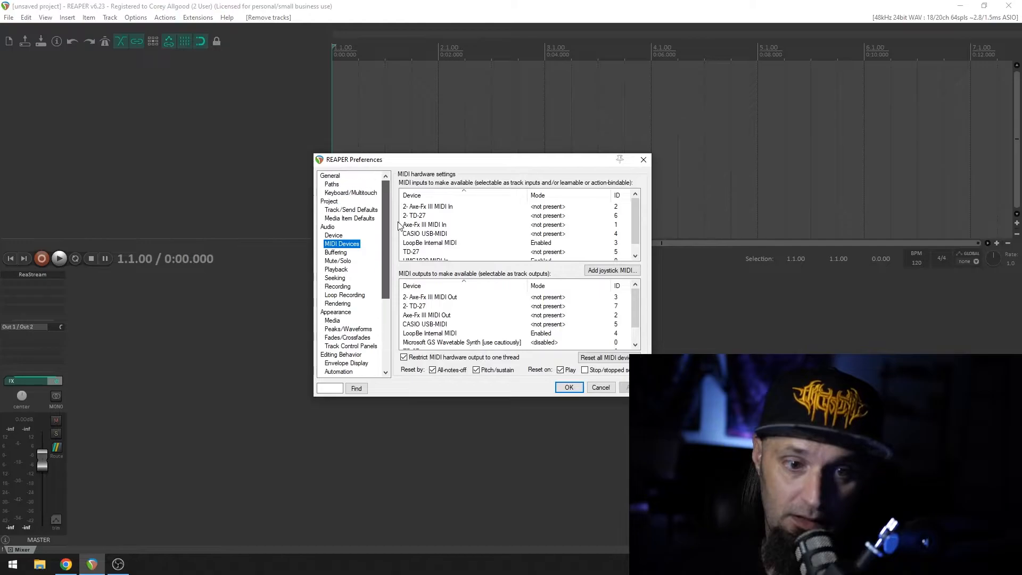
pyautogui.click(332, 235)
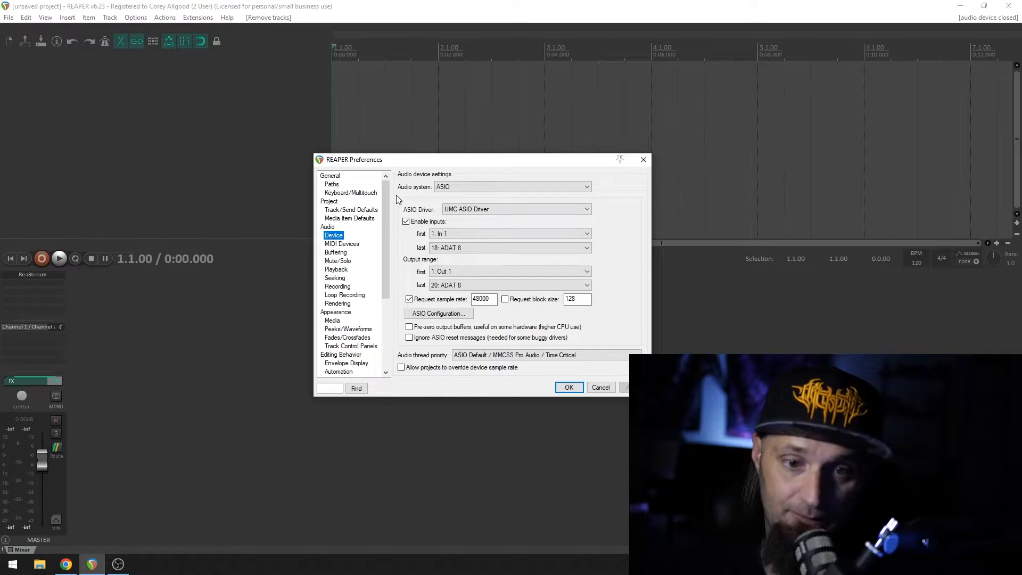
pyautogui.click(450, 188)
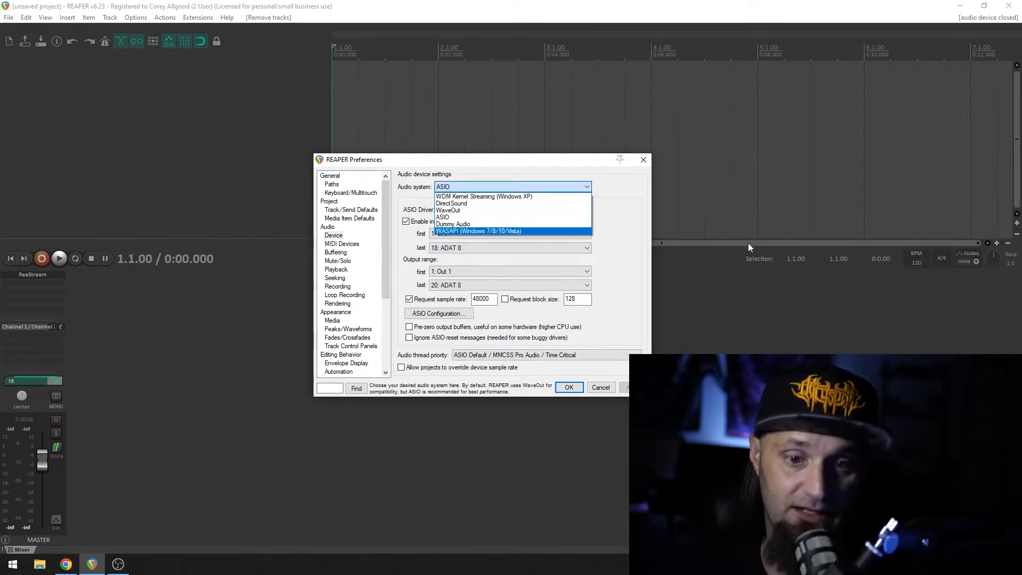
pyautogui.click(646, 221)
# Review the available ASIO drivers and the input channel range, and leave the preferences without changing anything
pyautogui.click(461, 213)
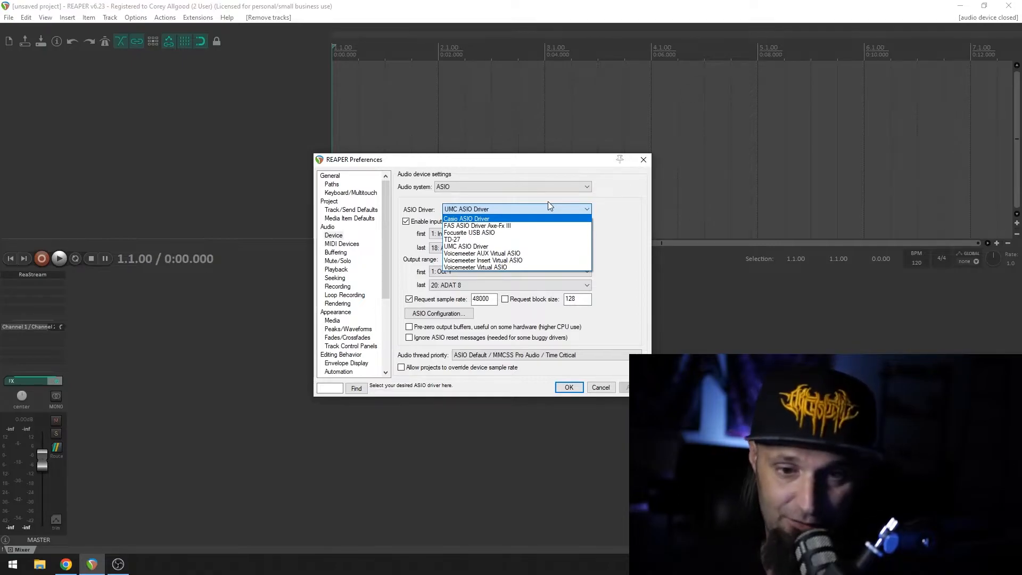
pyautogui.click(634, 241)
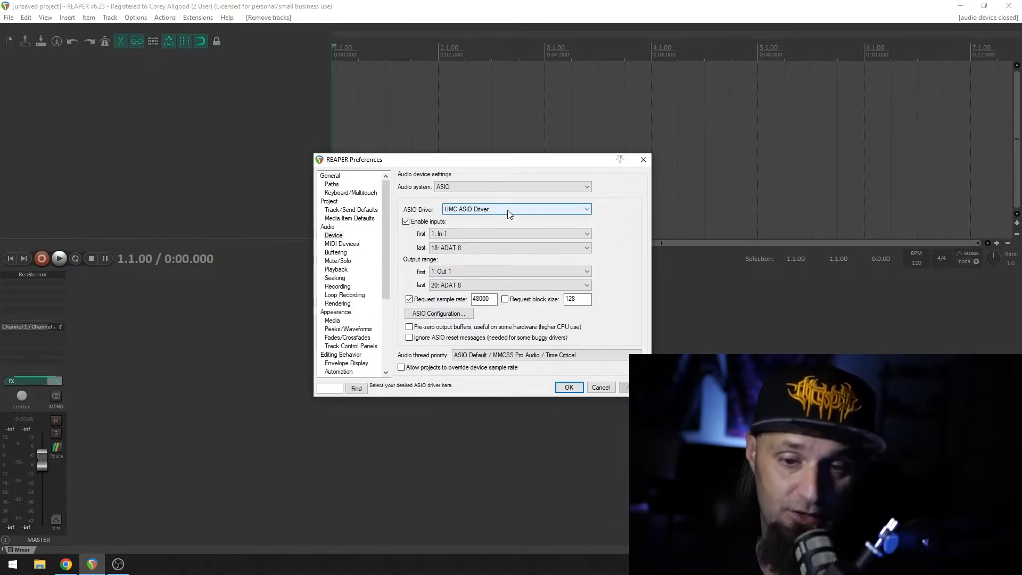
pyautogui.click(568, 209)
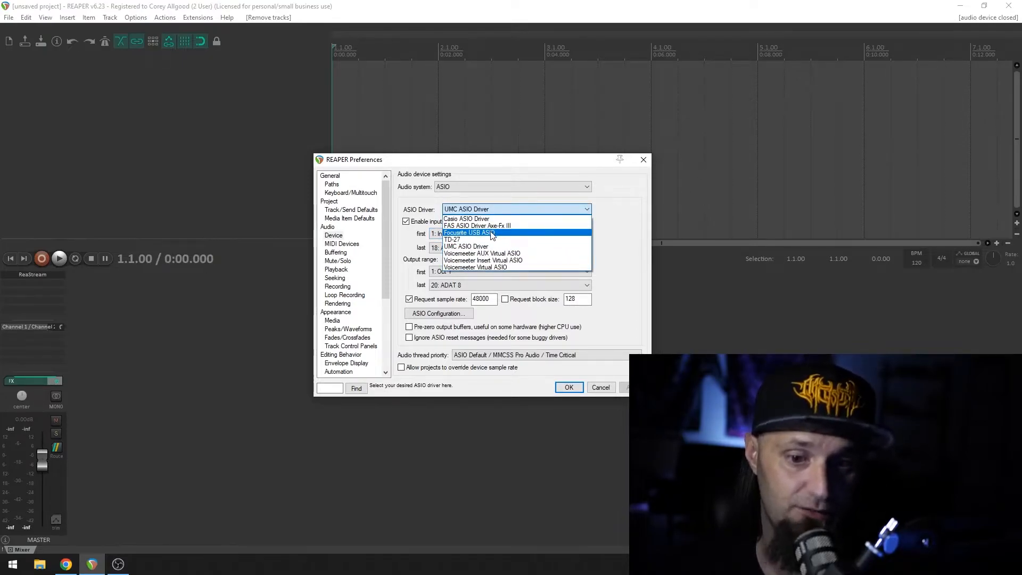
pyautogui.click(631, 224)
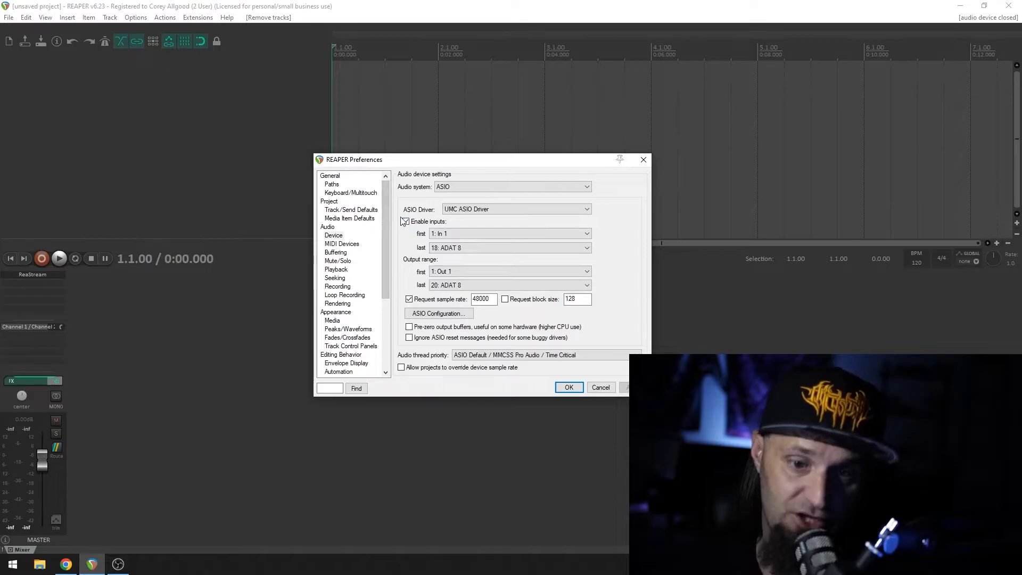
pyautogui.click(458, 234)
pyautogui.click(431, 248)
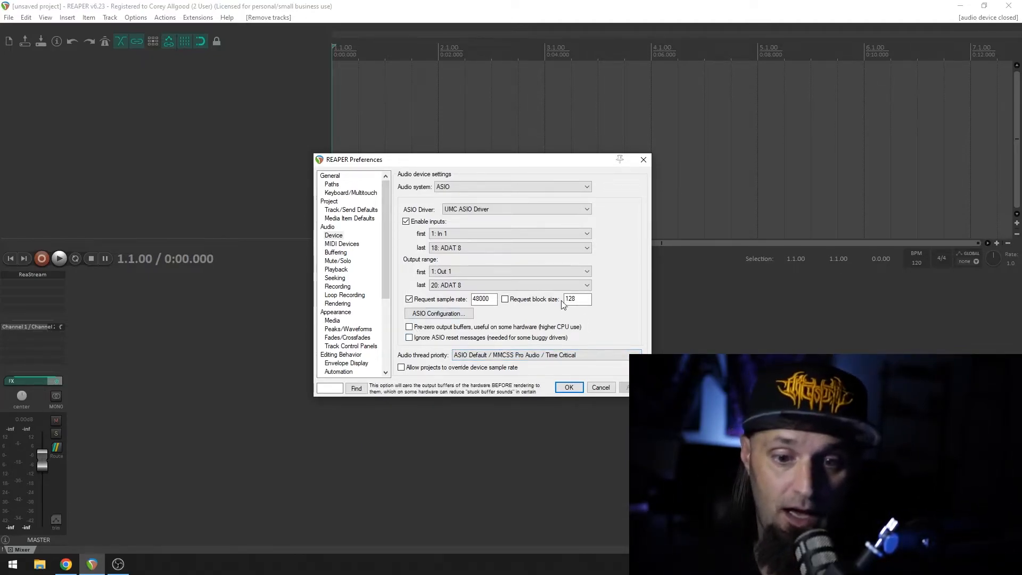
pyautogui.click(605, 387)
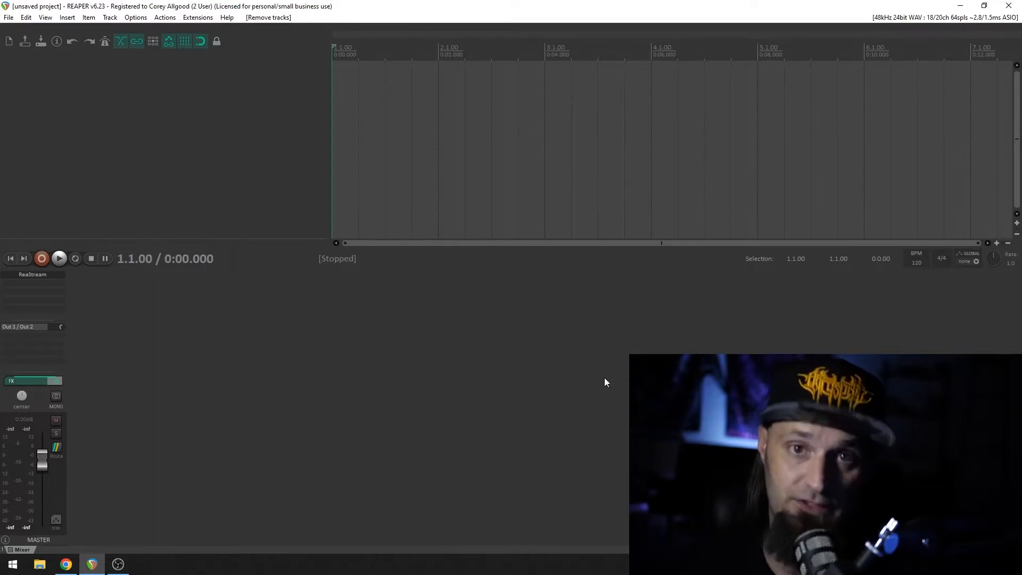
pyautogui.click(118, 563)
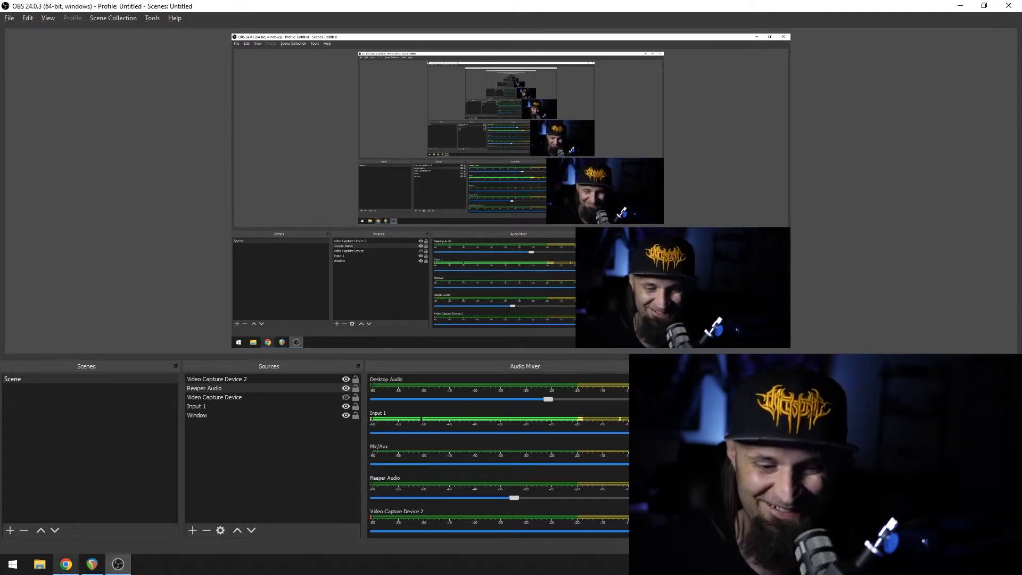
pyautogui.click(103, 567)
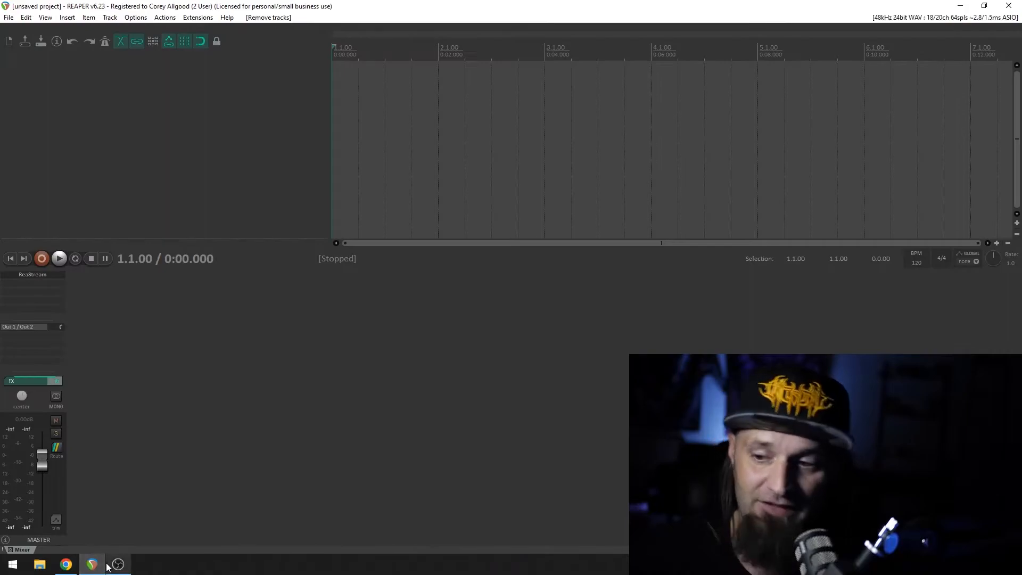
pyautogui.moveTo(107, 567)
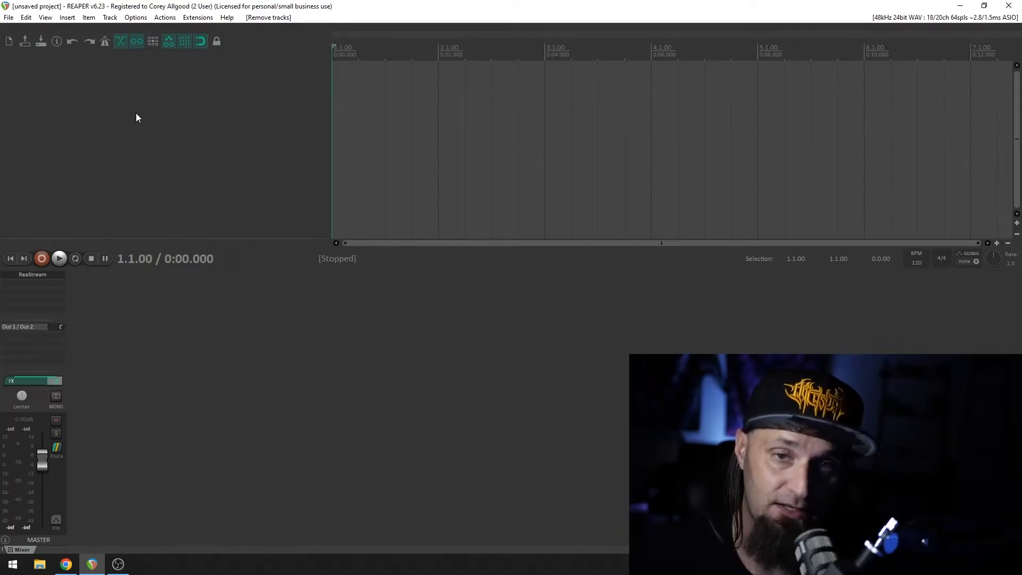
# Add a new track to the empty project and set its recording input to mono In 3
pyautogui.doubleClick(136, 118)
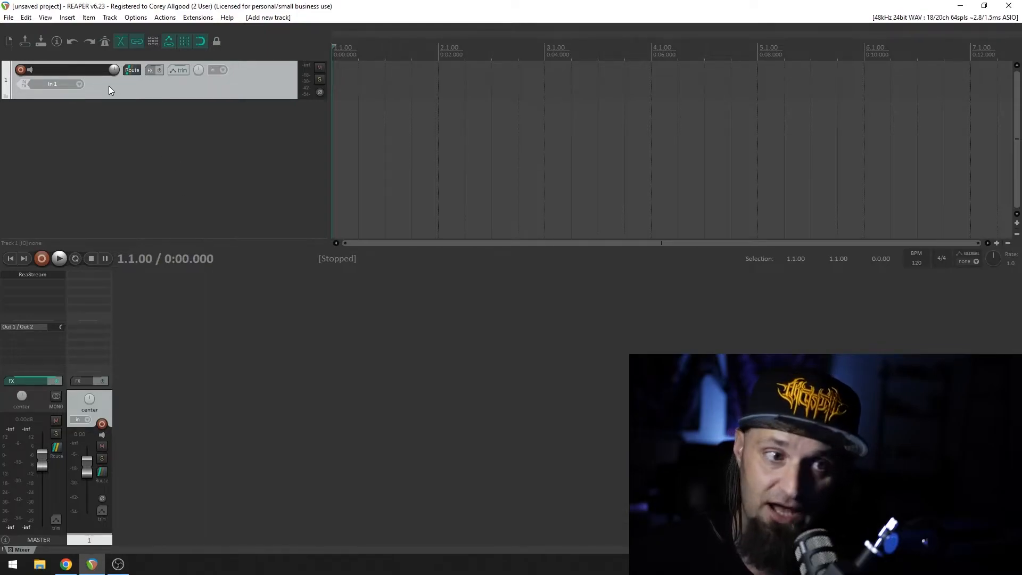
pyautogui.click(59, 84)
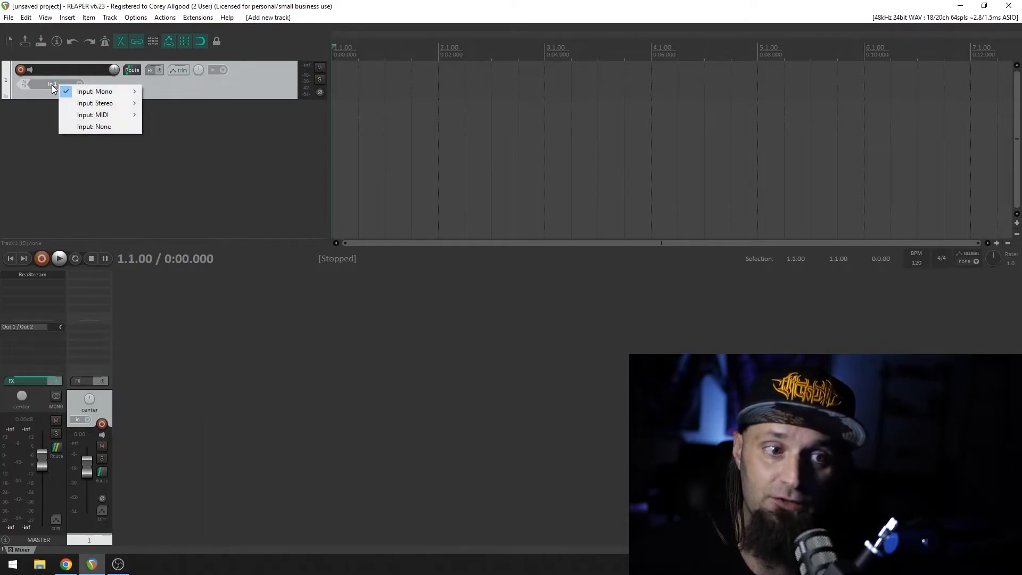
pyautogui.moveTo(84, 92)
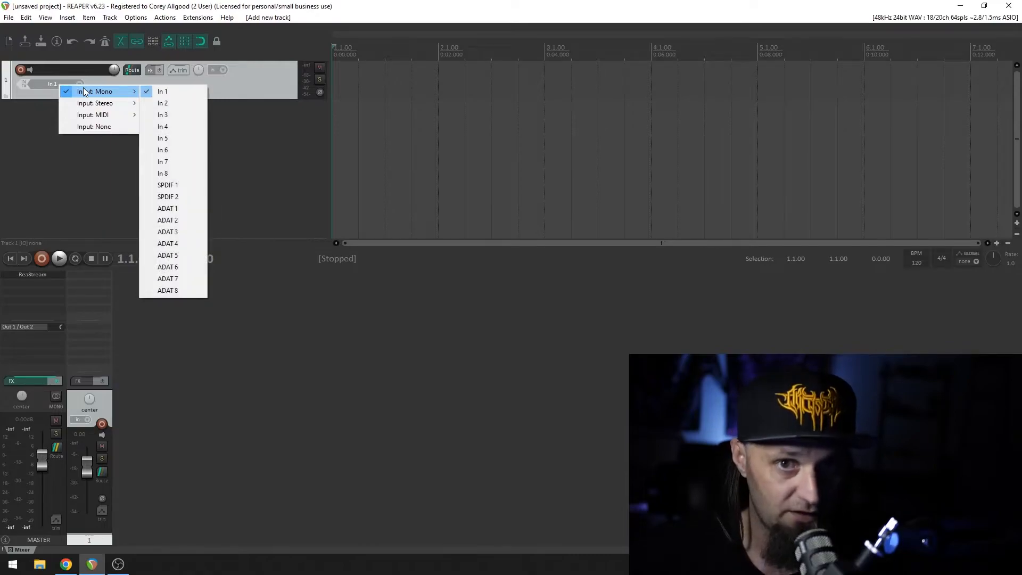
pyautogui.click(176, 120)
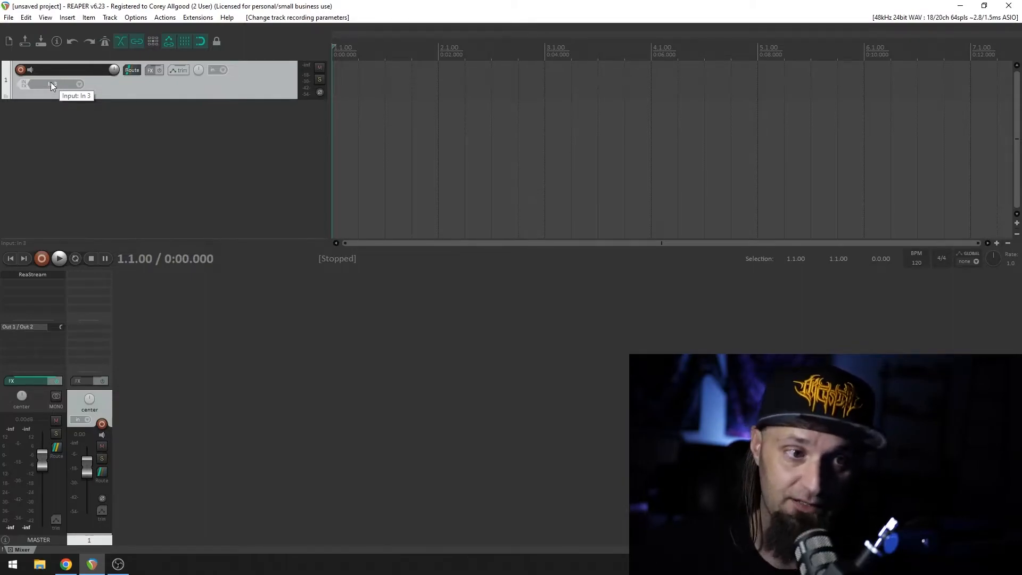
# Arm track 1 for recording and check its input monitoring and record options
pyautogui.click(20, 70)
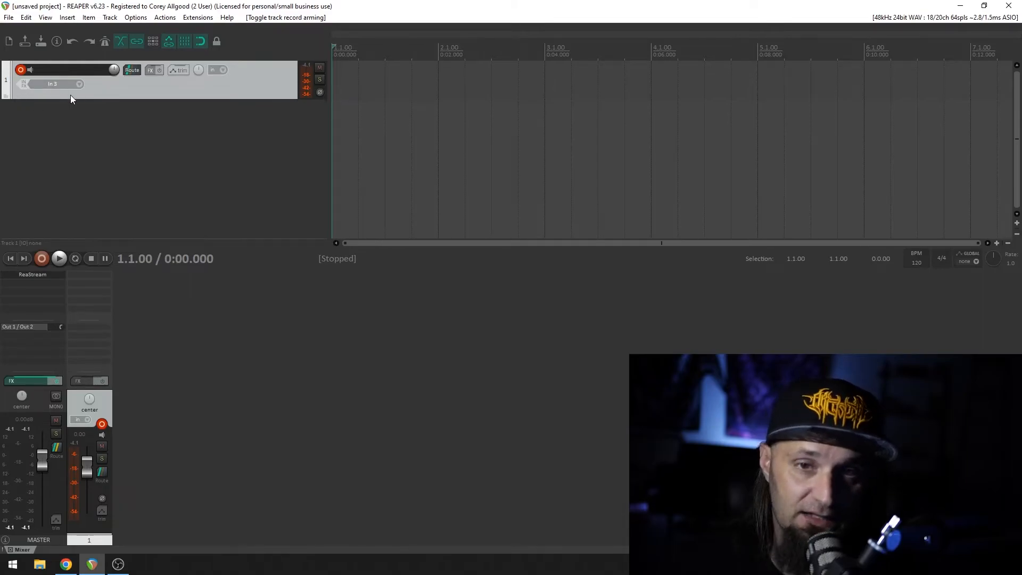
pyautogui.rightClick(20, 71)
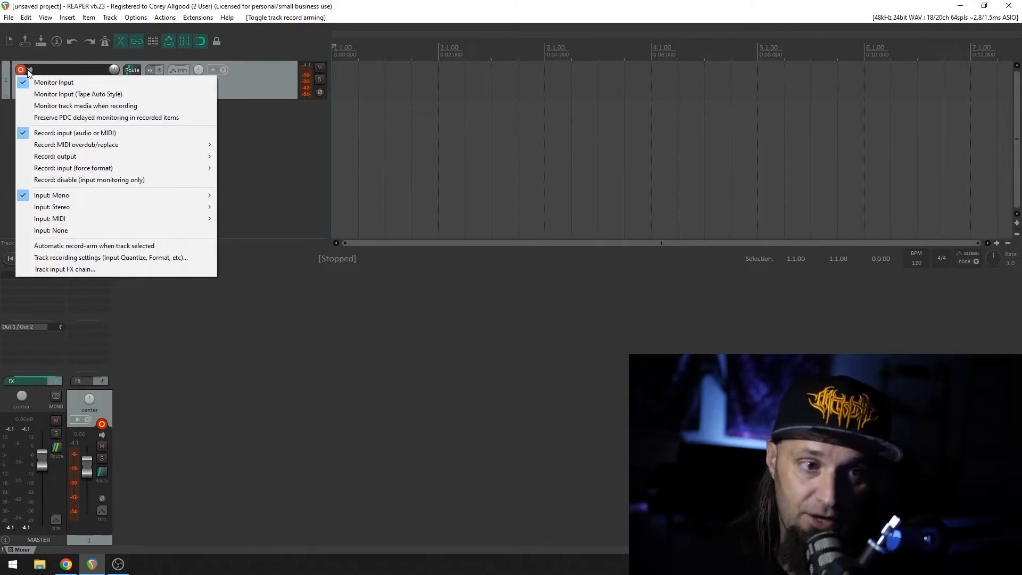
pyautogui.click(276, 128)
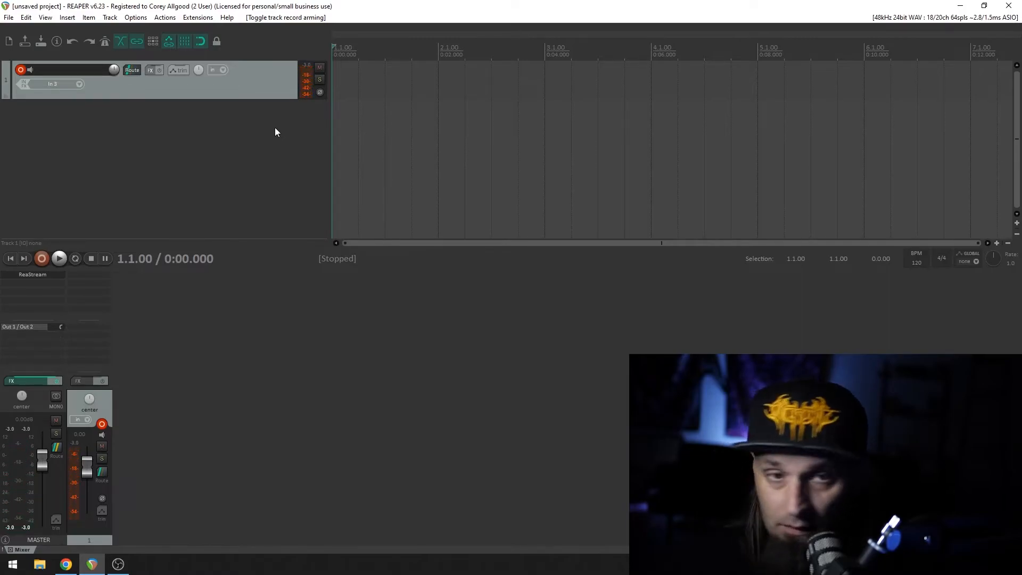
# Clear the plugin filter, browse the plugins by developer, and add ML Sound Lab's VST3 Amped - Roots to track 1
pyautogui.click(149, 70)
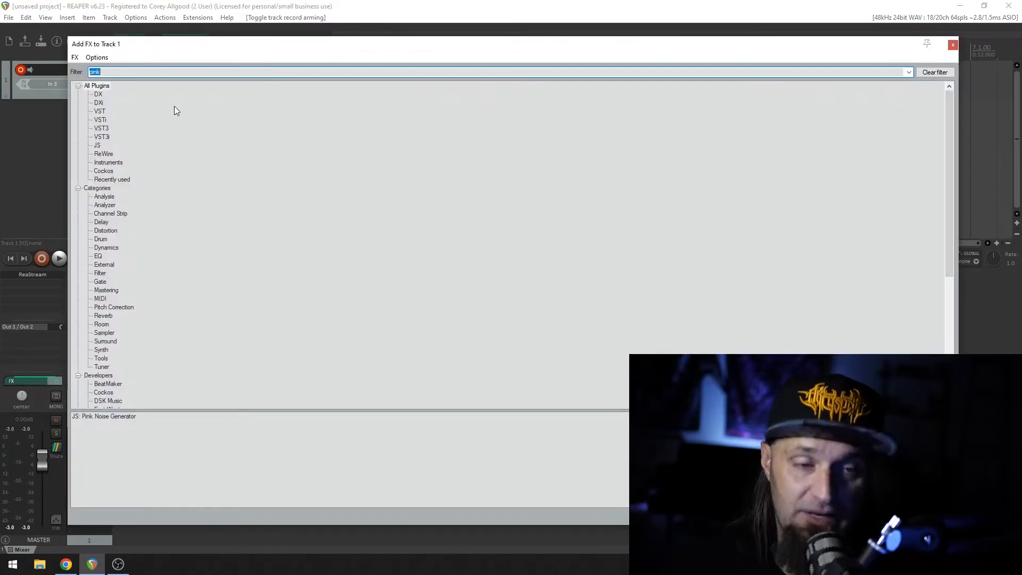
pyautogui.click(935, 71)
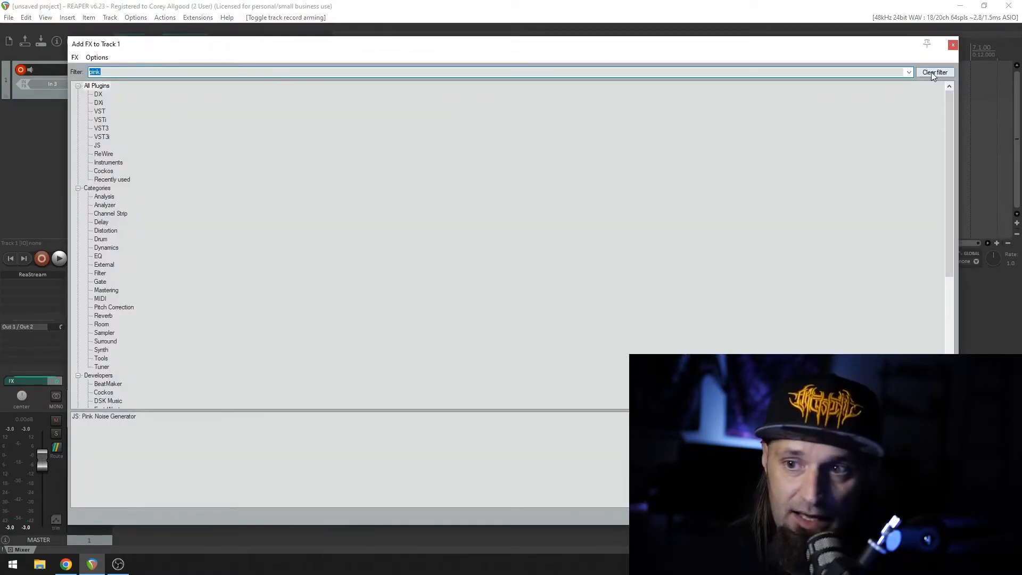
pyautogui.scroll(-5, 482, 165)
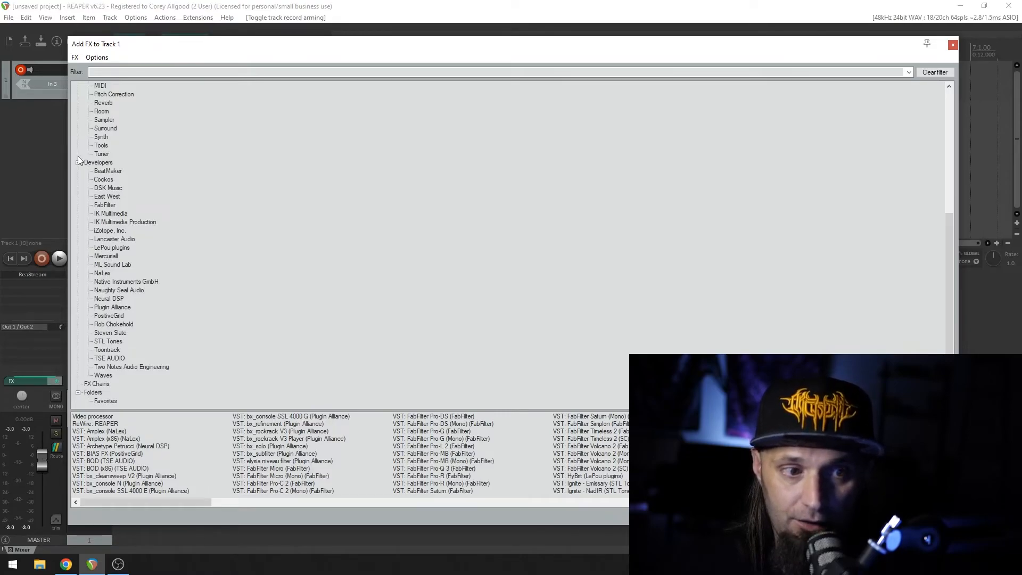
pyautogui.click(96, 163)
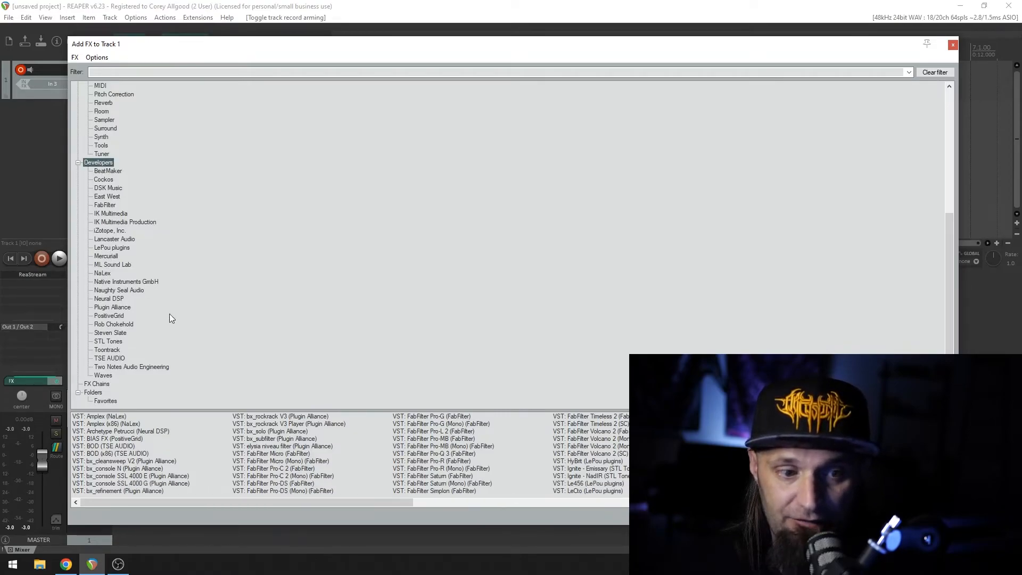
pyautogui.click(109, 299)
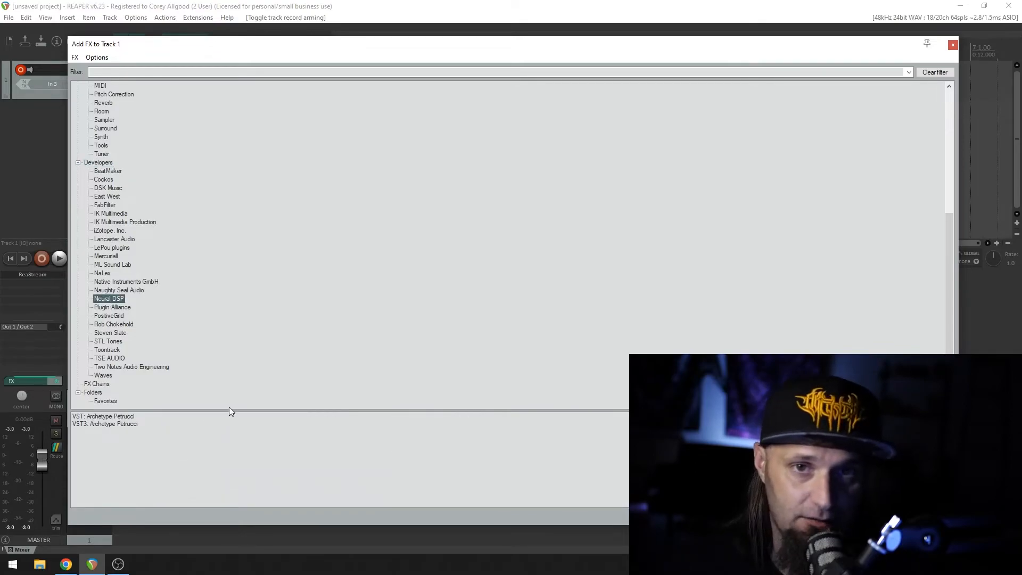
pyautogui.scroll(1, 245, 346)
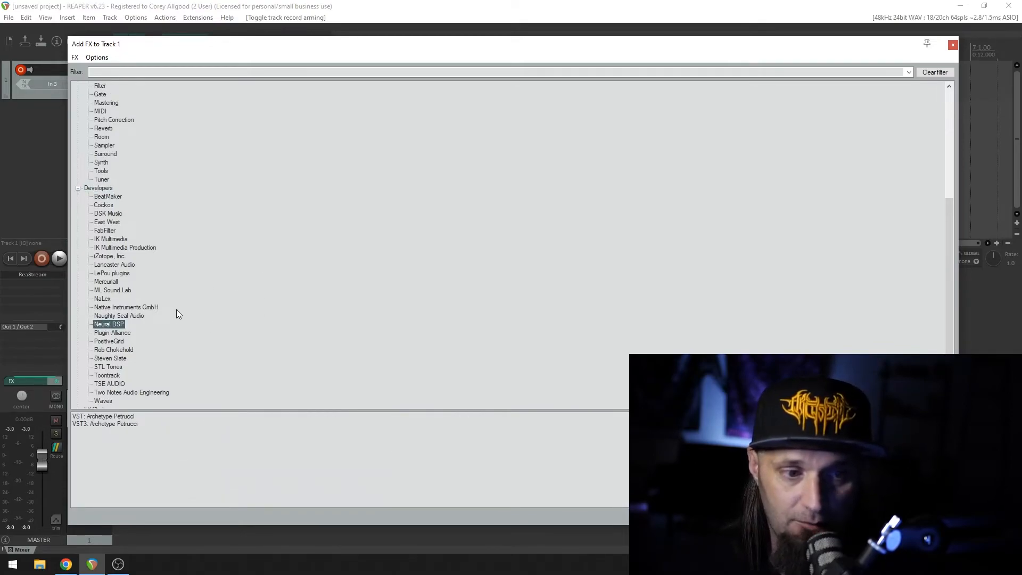
pyautogui.scroll(-1, 186, 325)
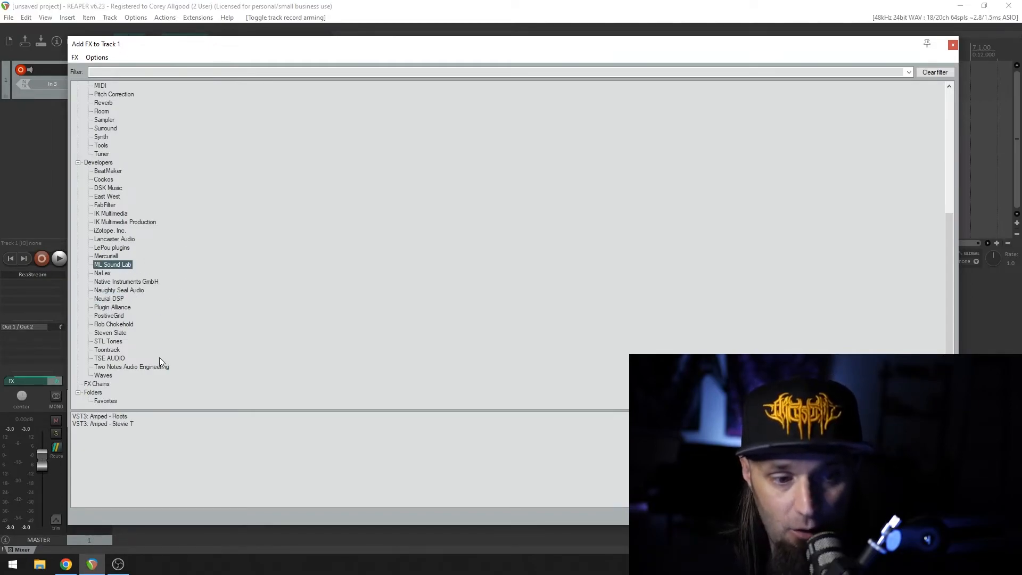
pyautogui.doubleClick(93, 416)
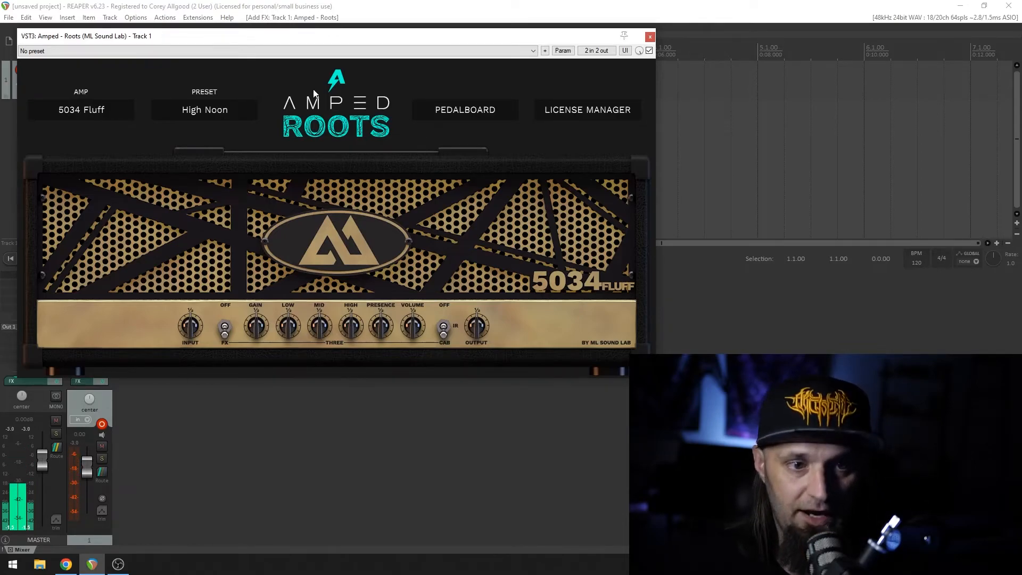
# Show the pedalboard in Amped Roots and switch on the Noise Gate pedal
pyautogui.click(484, 110)
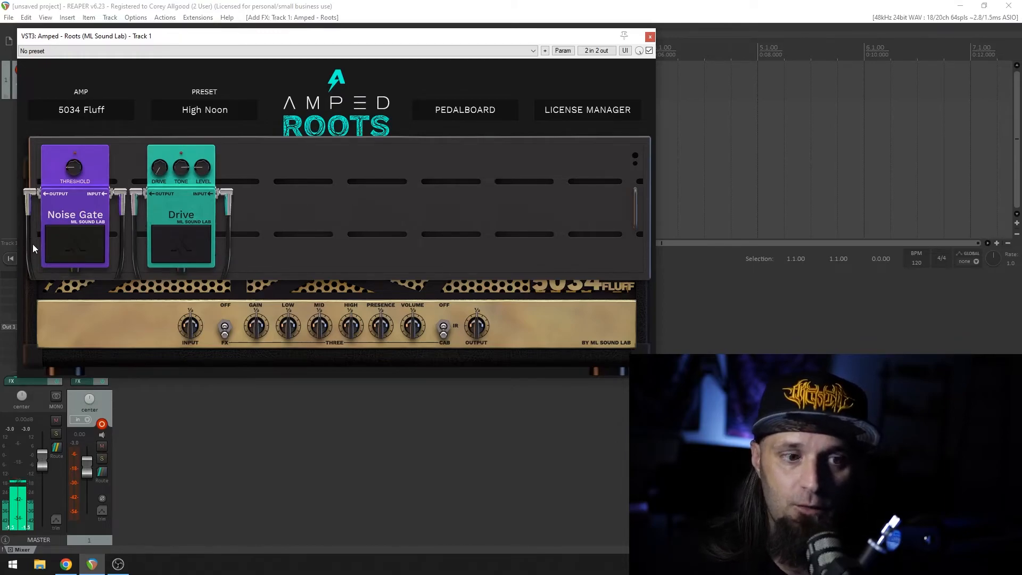
pyautogui.click(72, 247)
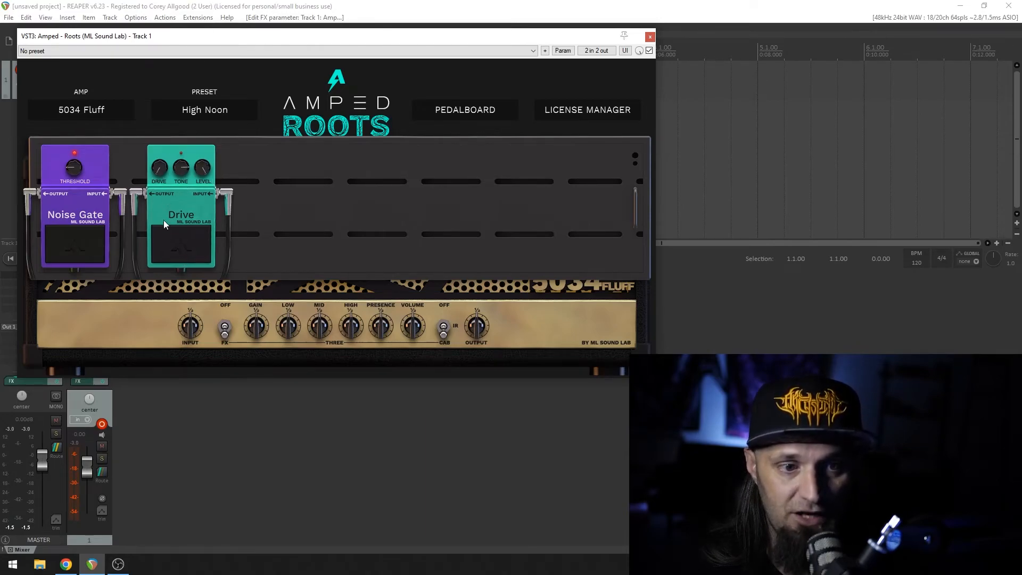
# Switch on the Drive pedal in Amped Roots and close the plugin window
pyautogui.click(179, 249)
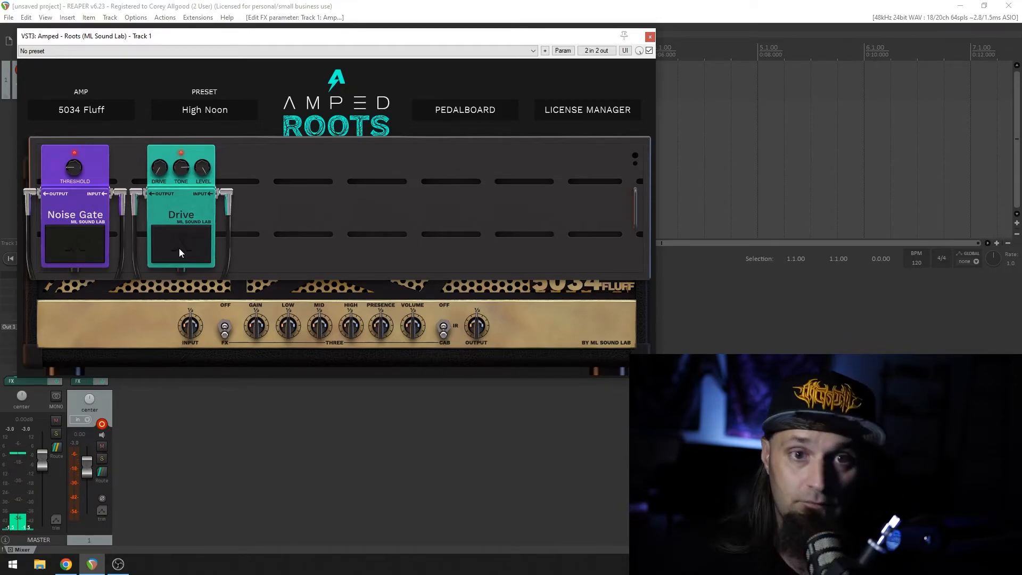
pyautogui.click(650, 36)
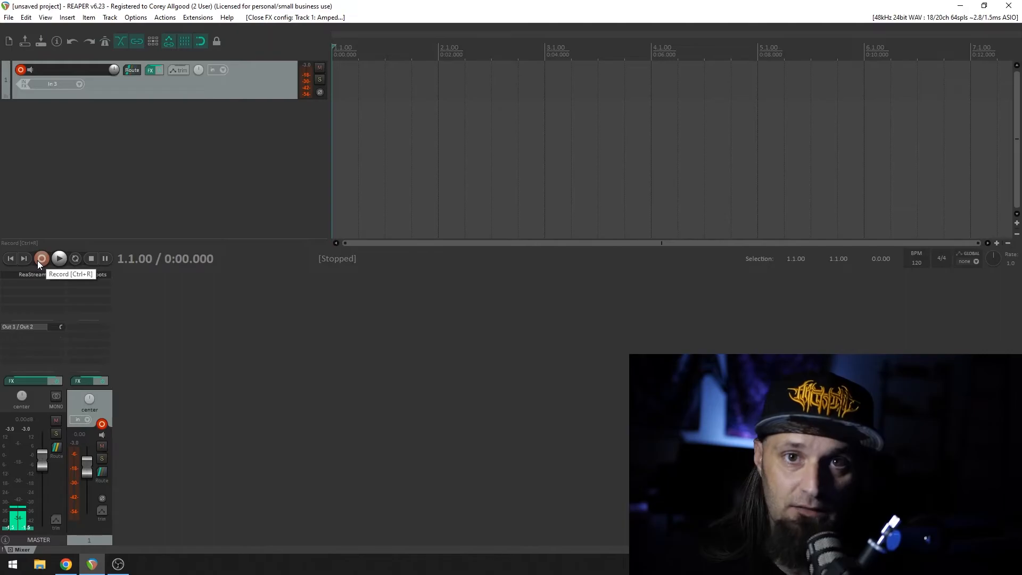
# Enable the metronome and check its count-in, beat and pre-roll settings
pyautogui.click(105, 41)
pyautogui.rightClick(105, 42)
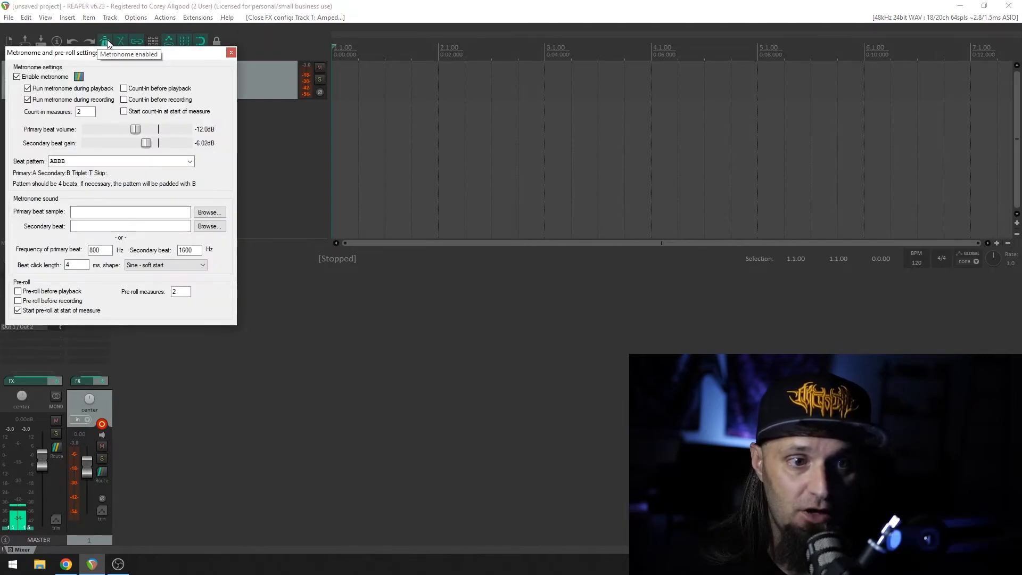
pyautogui.click(231, 52)
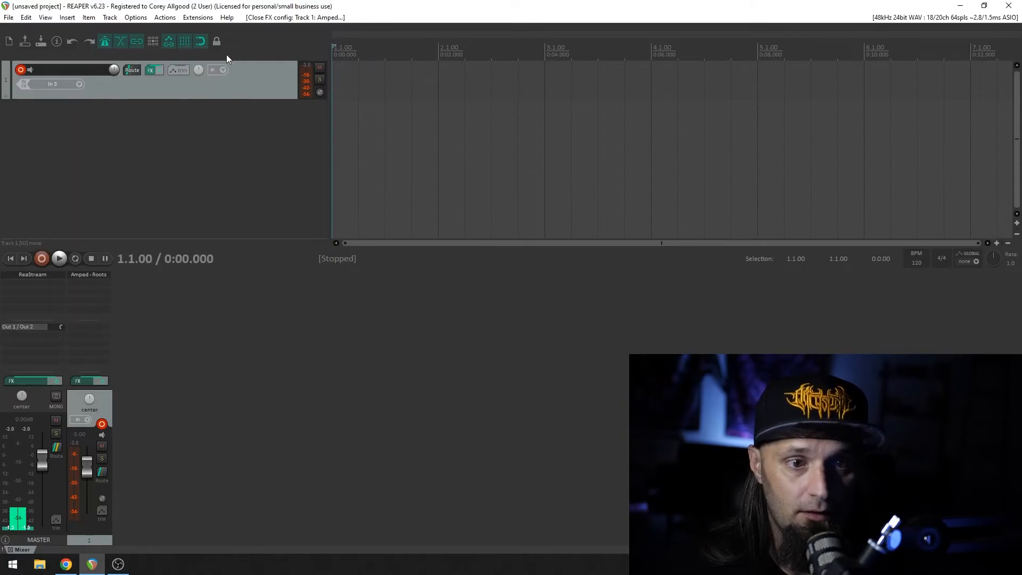
pyautogui.click(104, 42)
pyautogui.click(104, 43)
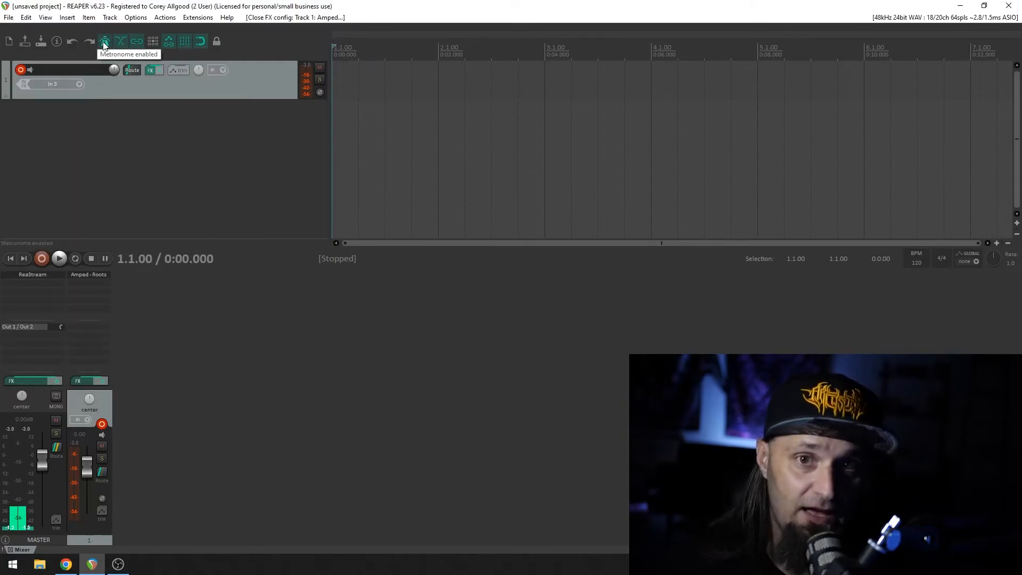
pyautogui.rightClick(104, 43)
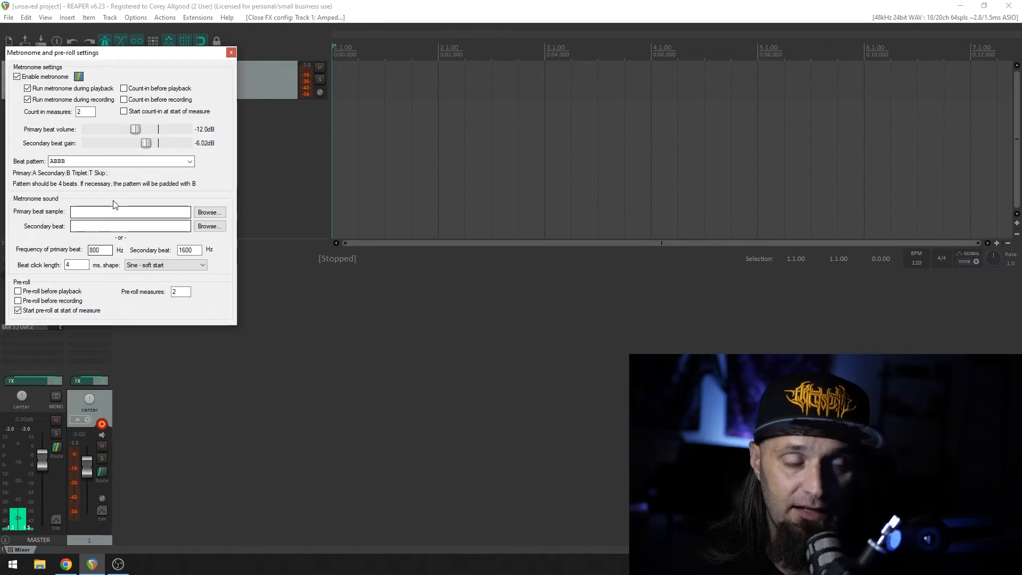
pyautogui.click(231, 53)
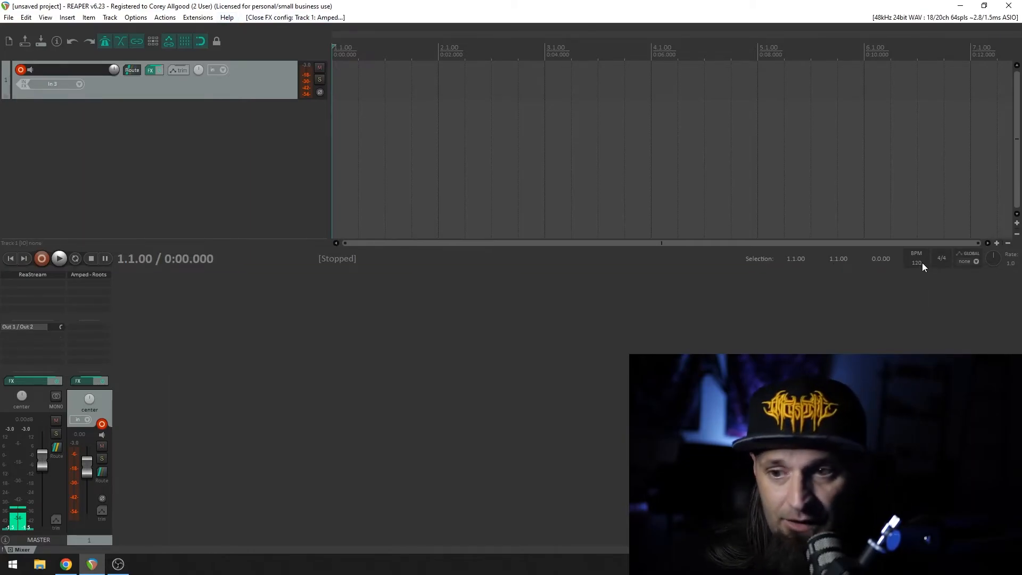
# Record a guitar take on track 1, stop and keep the recording, and disarm the track
pyautogui.click(42, 259)
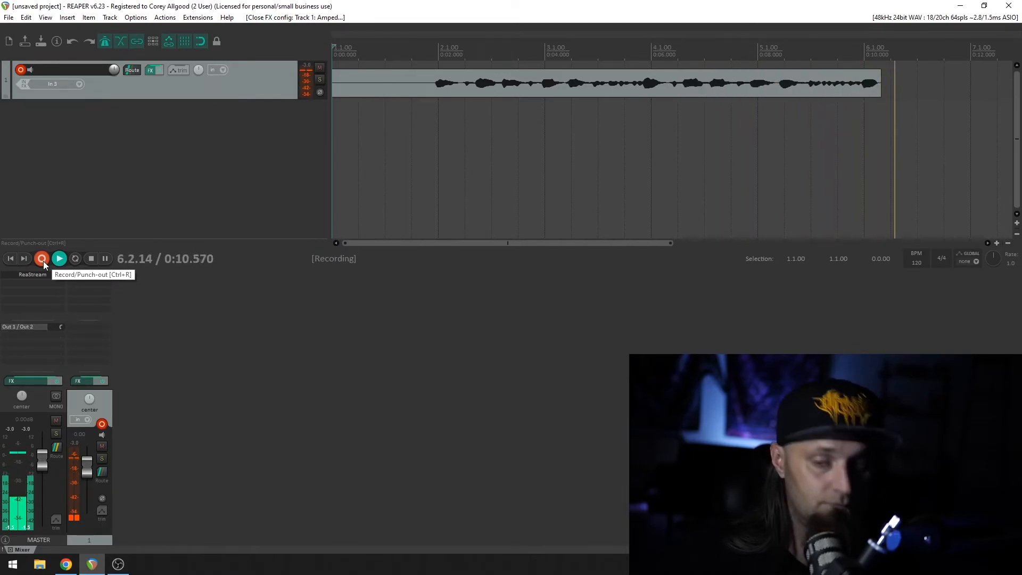
pyautogui.click(43, 261)
pyautogui.press('Return')
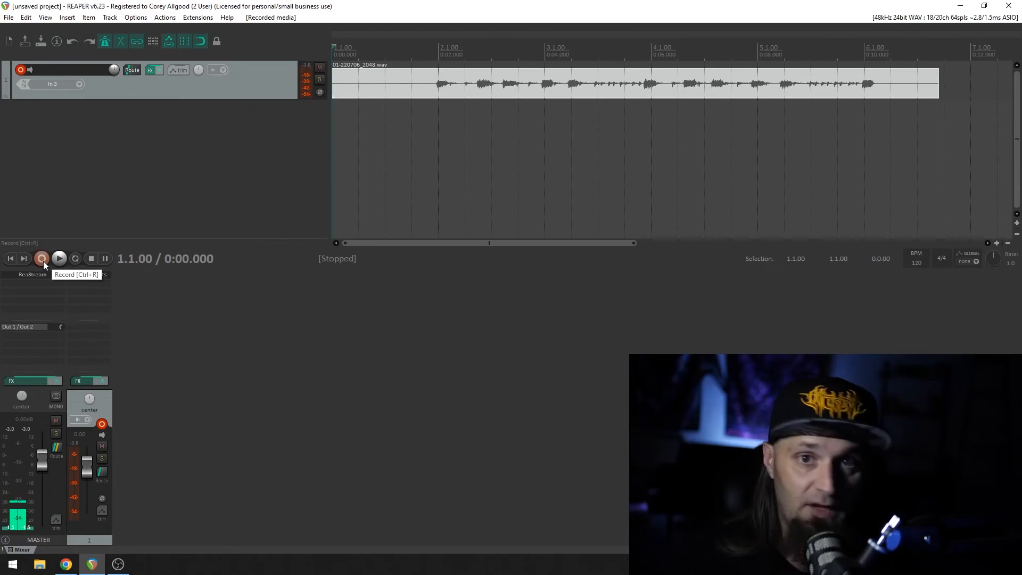
pyautogui.click(21, 70)
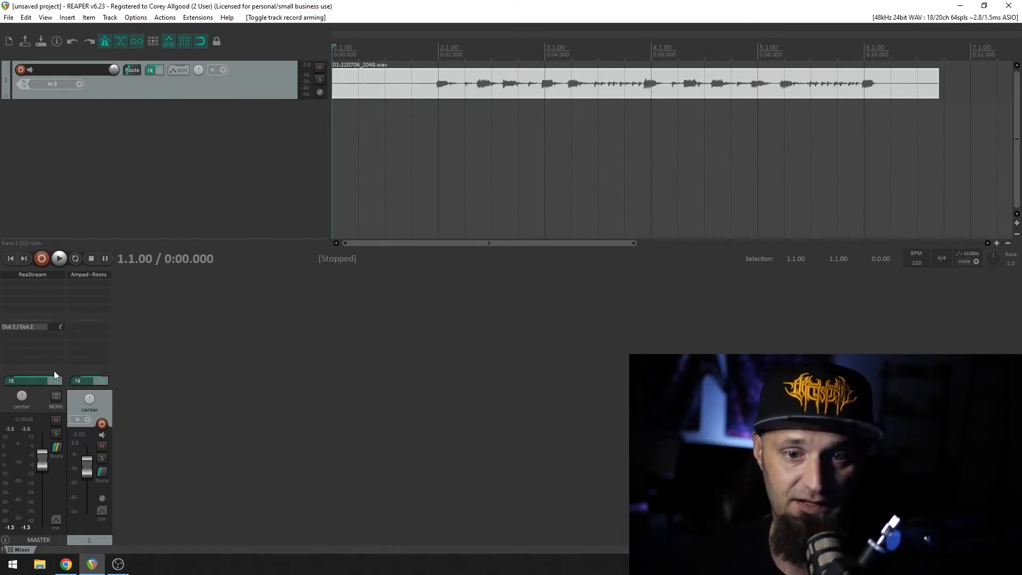
# Show track 1's effects chain clear of the waveform and make a time selection from 2.1.00 to 6.1.00 over the take
pyautogui.click(153, 71)
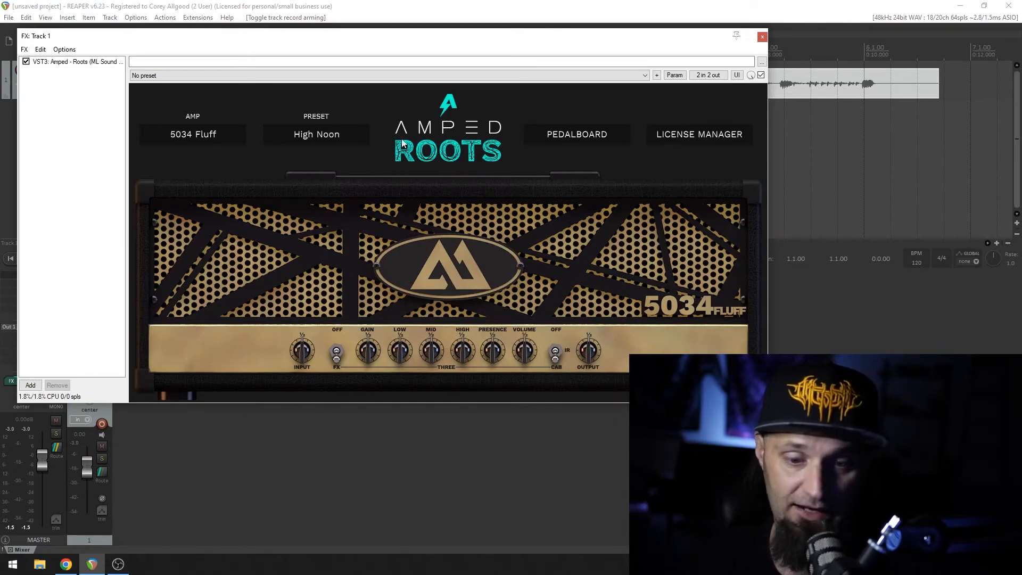
pyautogui.moveTo(411, 37); pyautogui.dragTo(533, 221)
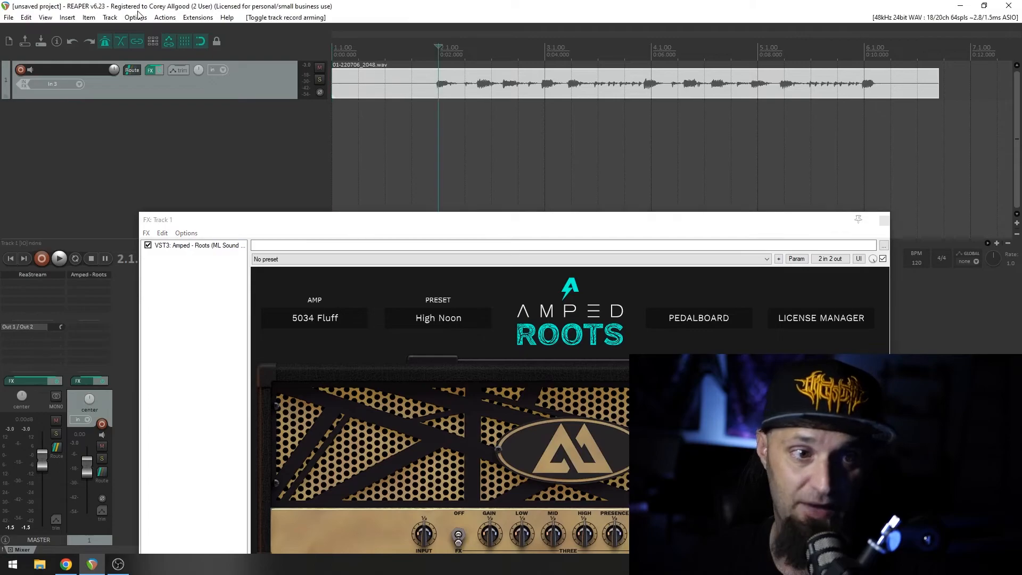
pyautogui.moveTo(474, 221); pyautogui.dragTo(474, 136)
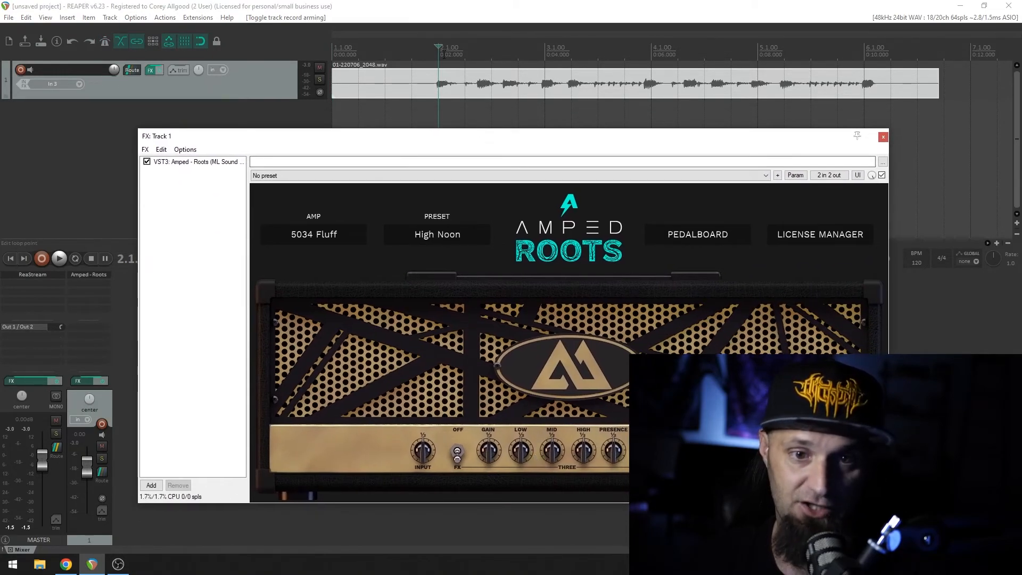
pyautogui.moveTo(426, 55); pyautogui.dragTo(863, 64)
pyautogui.moveTo(696, 134); pyautogui.dragTo(856, 102)
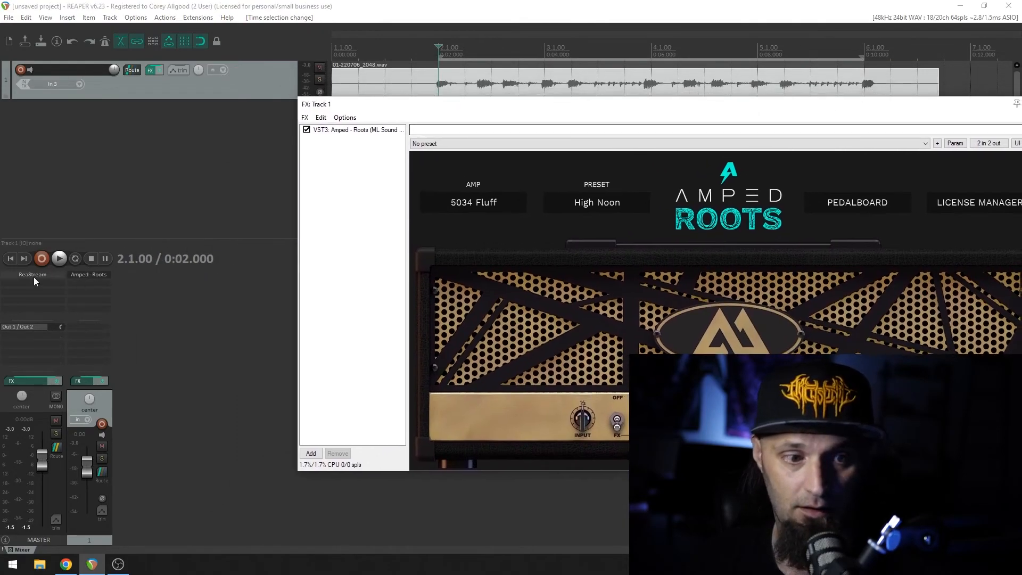
# Turn on repeat and play the selected section in a loop with the amp controls in view
pyautogui.click(73, 257)
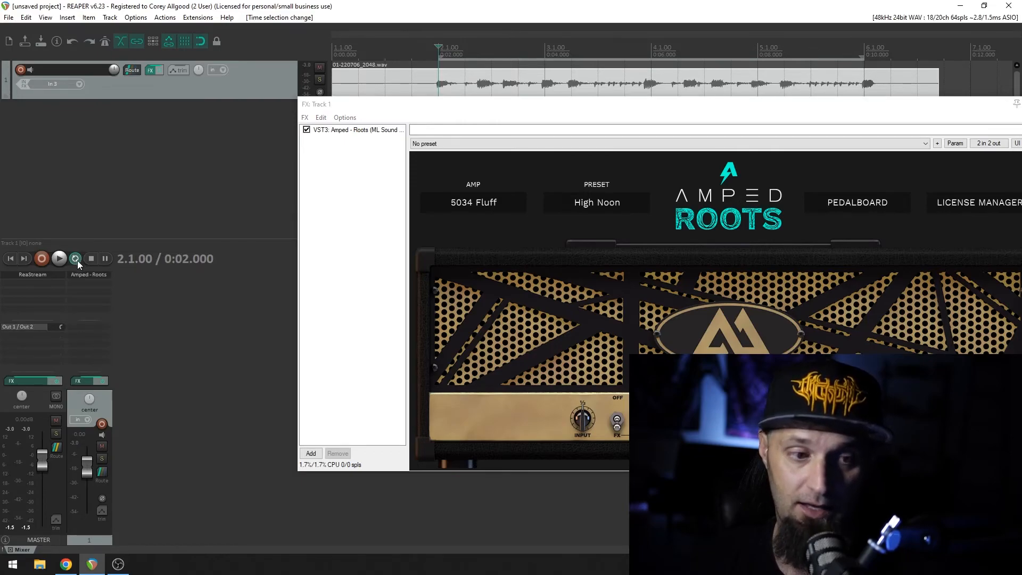
pyautogui.click(59, 259)
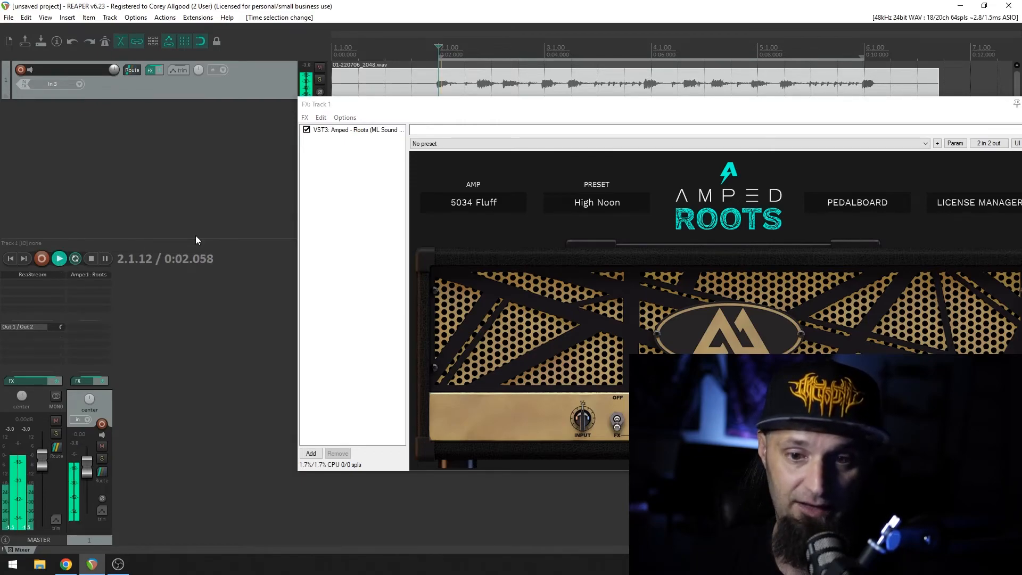
pyautogui.moveTo(580, 110); pyautogui.dragTo(457, 113)
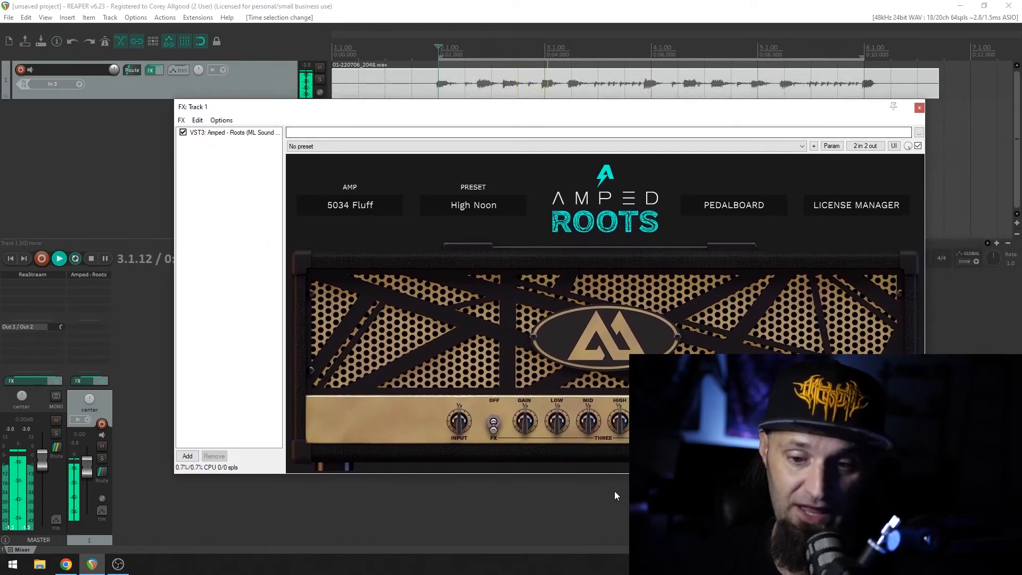
# Adjust the amp's Mid, Low and Gain knobs during loop playback, stop playback, and close the effects chain
pyautogui.moveTo(587, 439)
pyautogui.mouseDown()
pyautogui.moveTo(592, 484)
pyautogui.moveTo(585, 351)
pyautogui.moveTo(590, 426)
pyautogui.mouseUp()
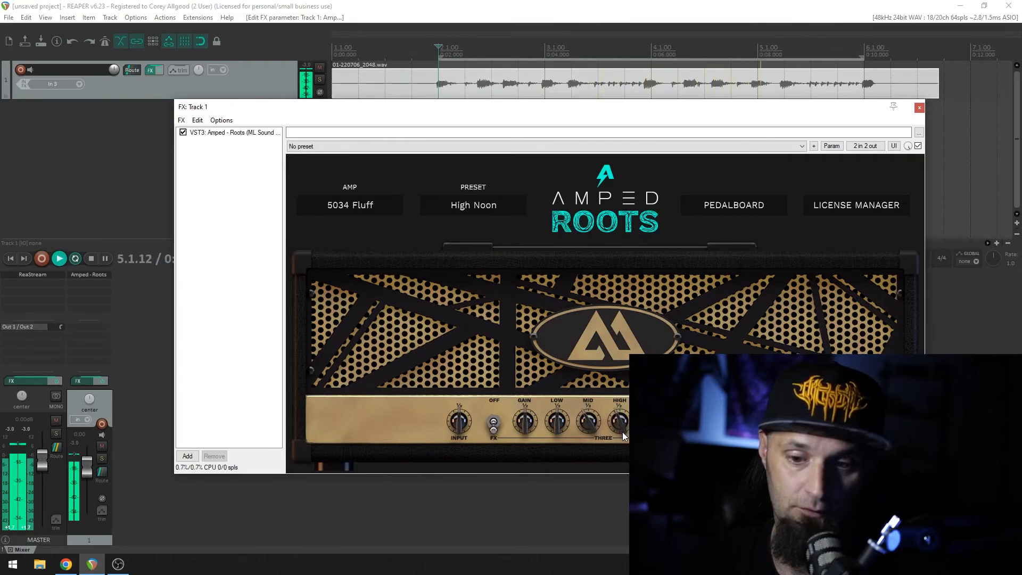
pyautogui.moveTo(560, 420); pyautogui.dragTo(564, 400)
pyautogui.moveTo(524, 432); pyautogui.dragTo(554, 447)
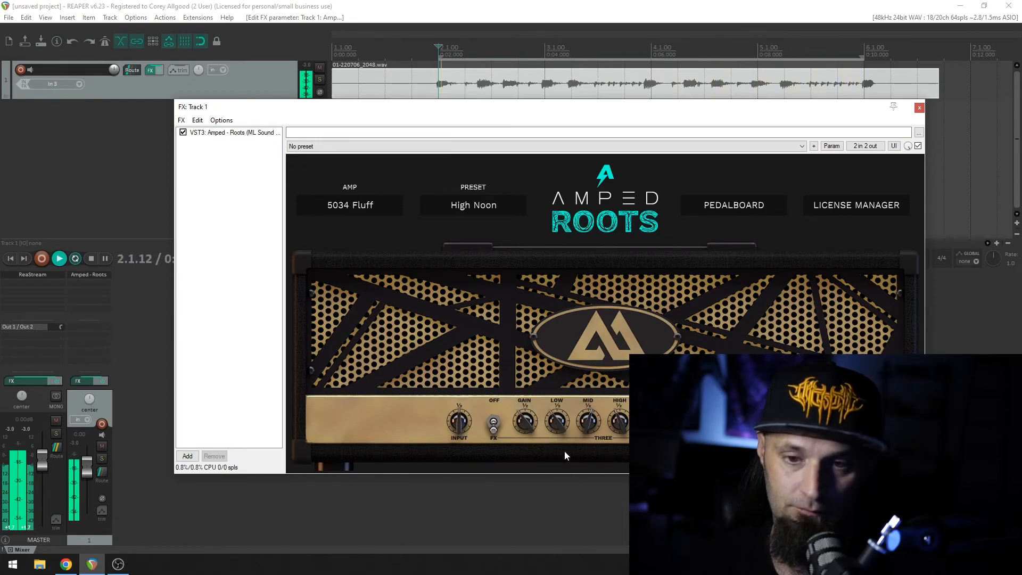
pyautogui.press('space')
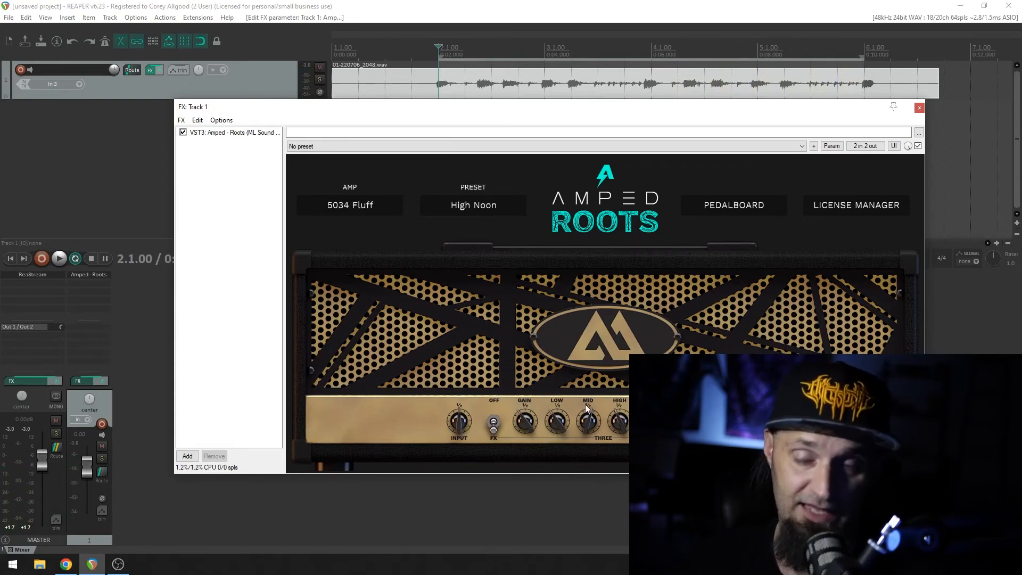
pyautogui.click(919, 108)
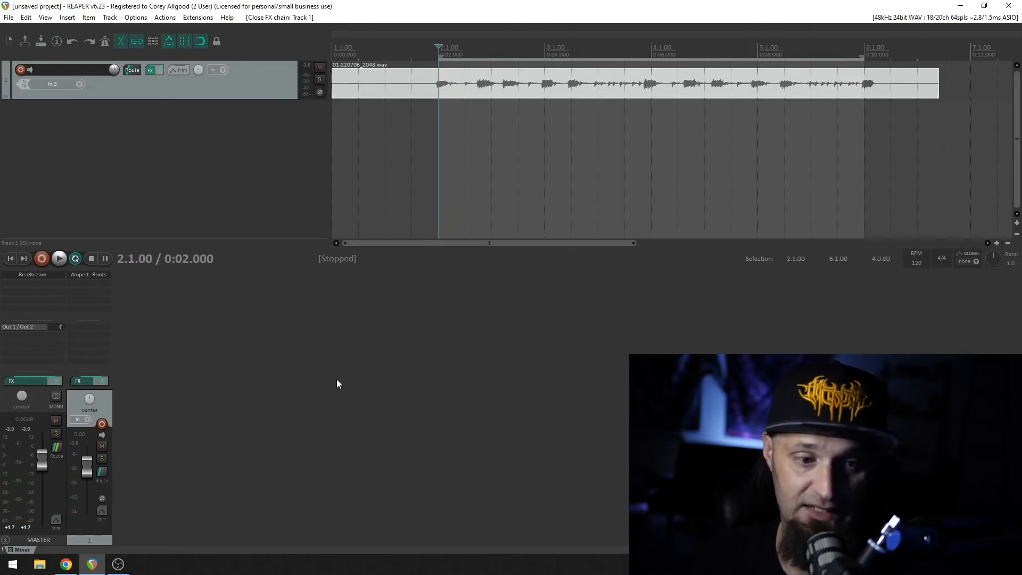
# Remove Amped - Roots from track 1's effects chain and play back the dry guitar take
pyautogui.click(149, 71)
pyautogui.click(215, 456)
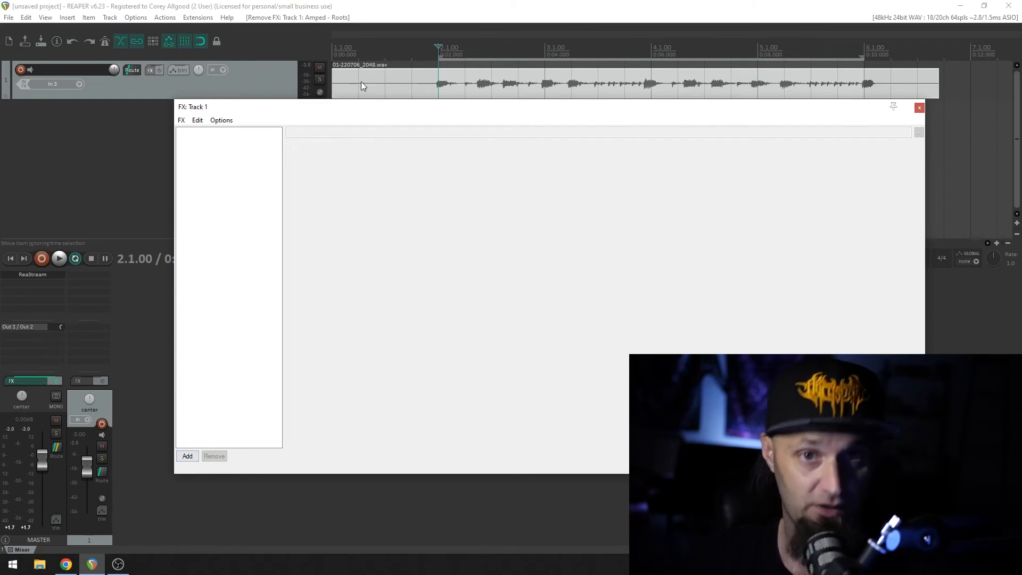
pyautogui.click(709, 5)
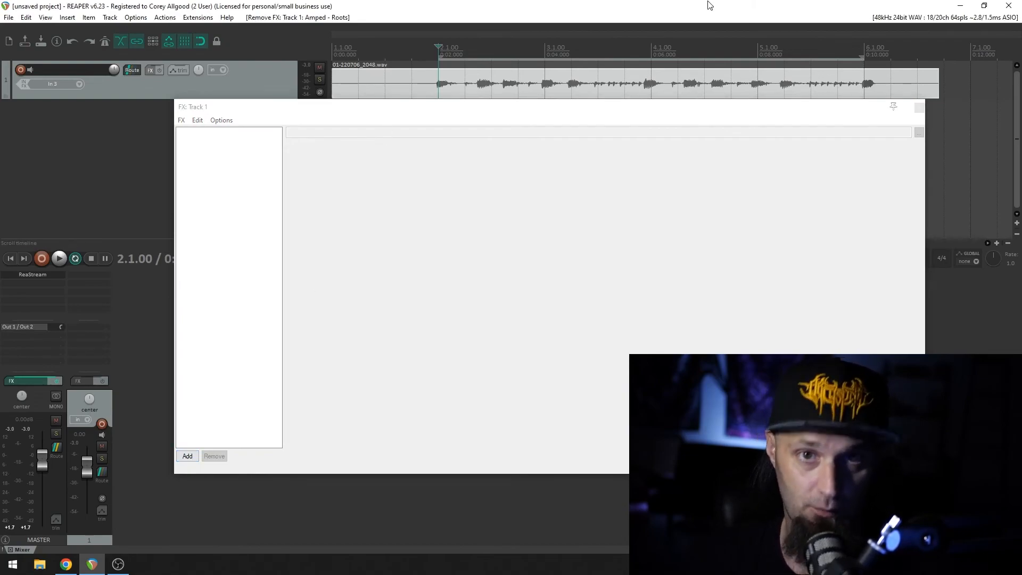
pyautogui.press('space')
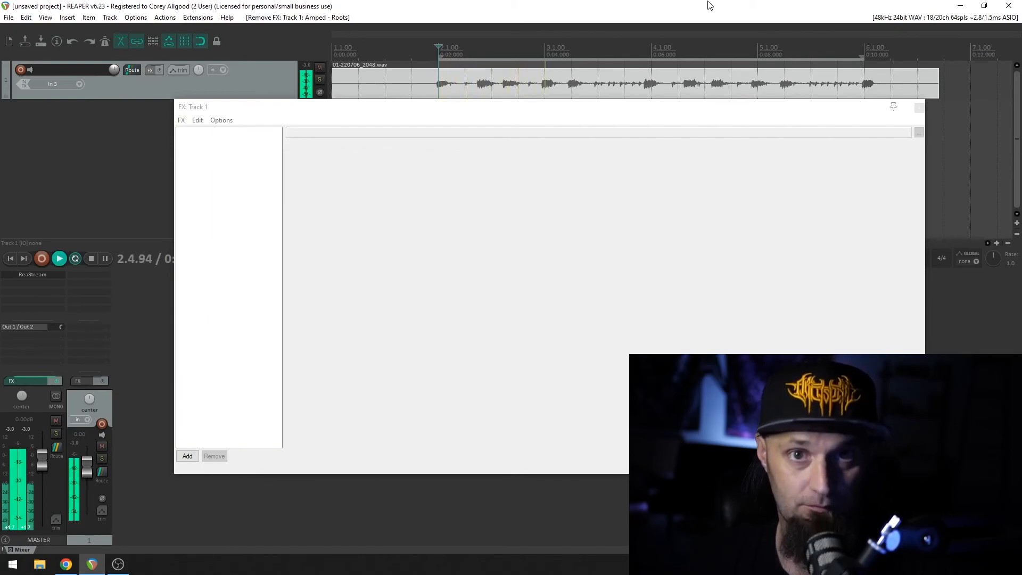
pyautogui.press('space')
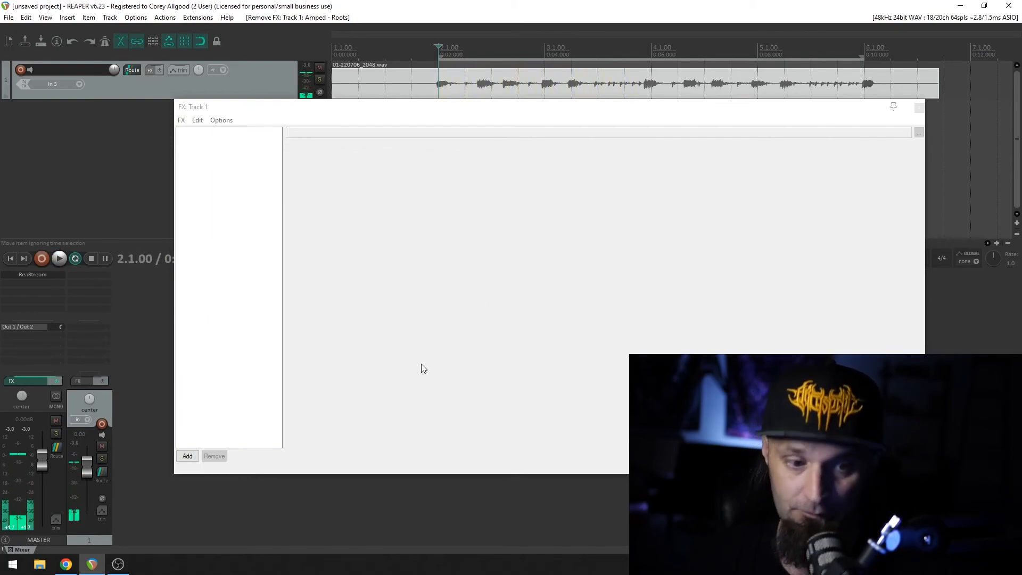
# Browse the plugins available for track 1 and close the effects windows without adding one
pyautogui.click(290, 346)
pyautogui.click(187, 456)
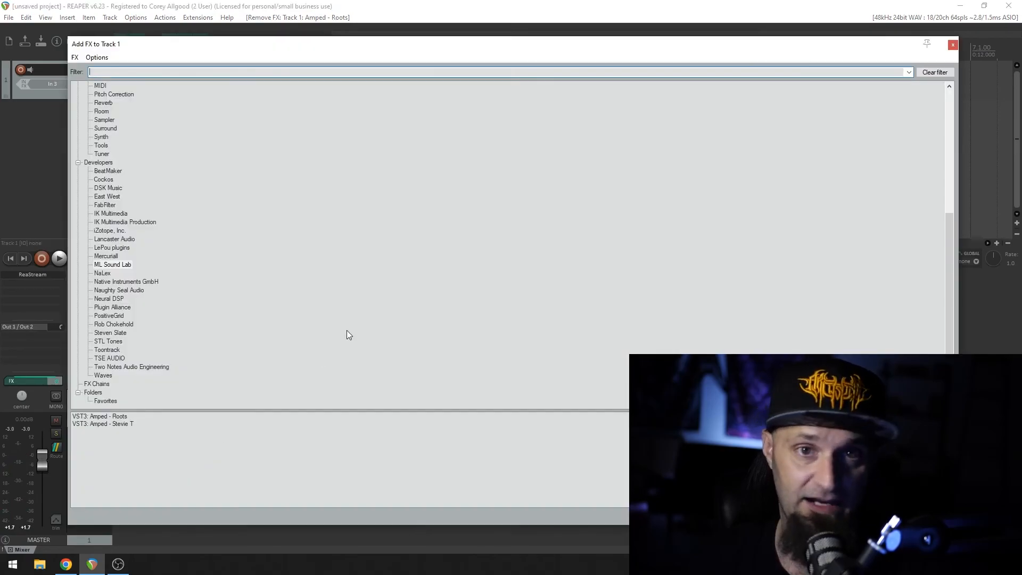
pyautogui.scroll(8, 248, 185)
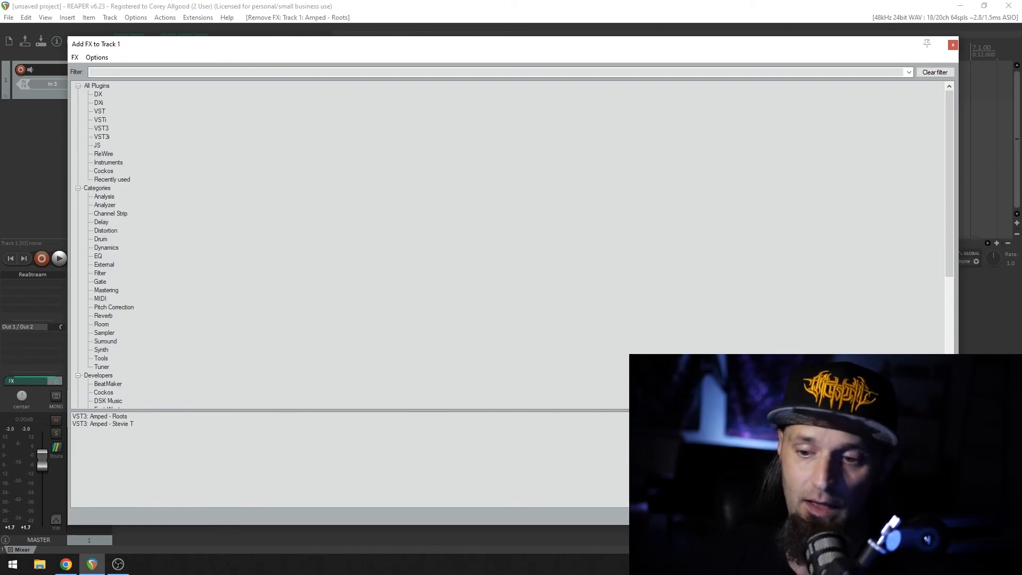
pyautogui.press('Escape')
pyautogui.click(917, 105)
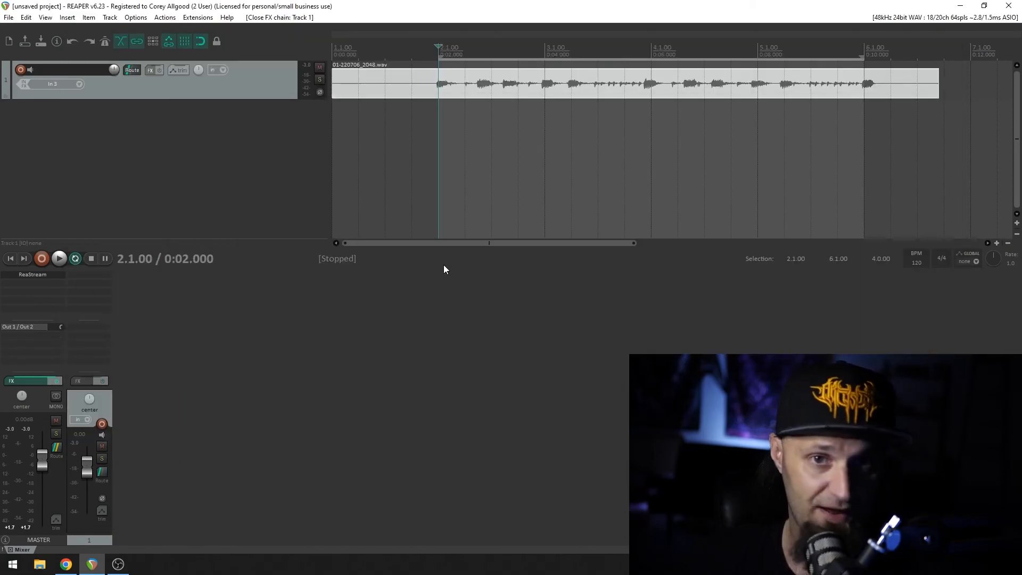